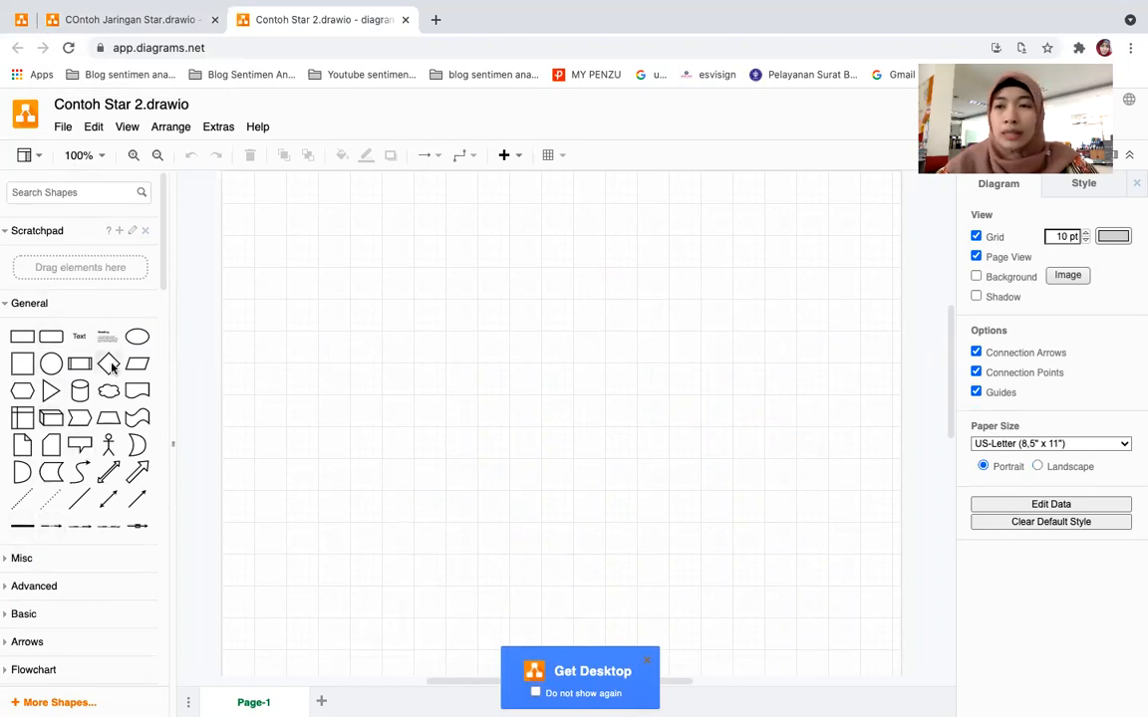
scroll(164, 261, down, 1)
mouse_move(164, 260)
mouse_down()
mouse_move(167, 295)
mouse_move(170, 260)
mouse_up()
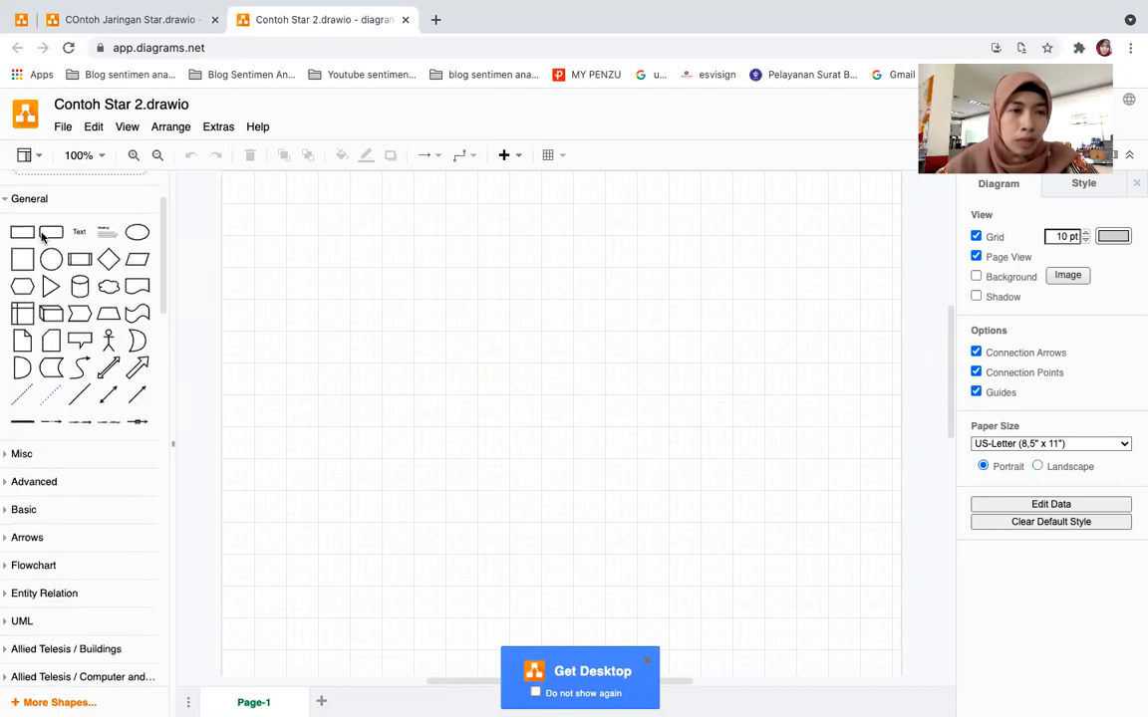
click(79, 394)
scroll(72, 395, down, 1)
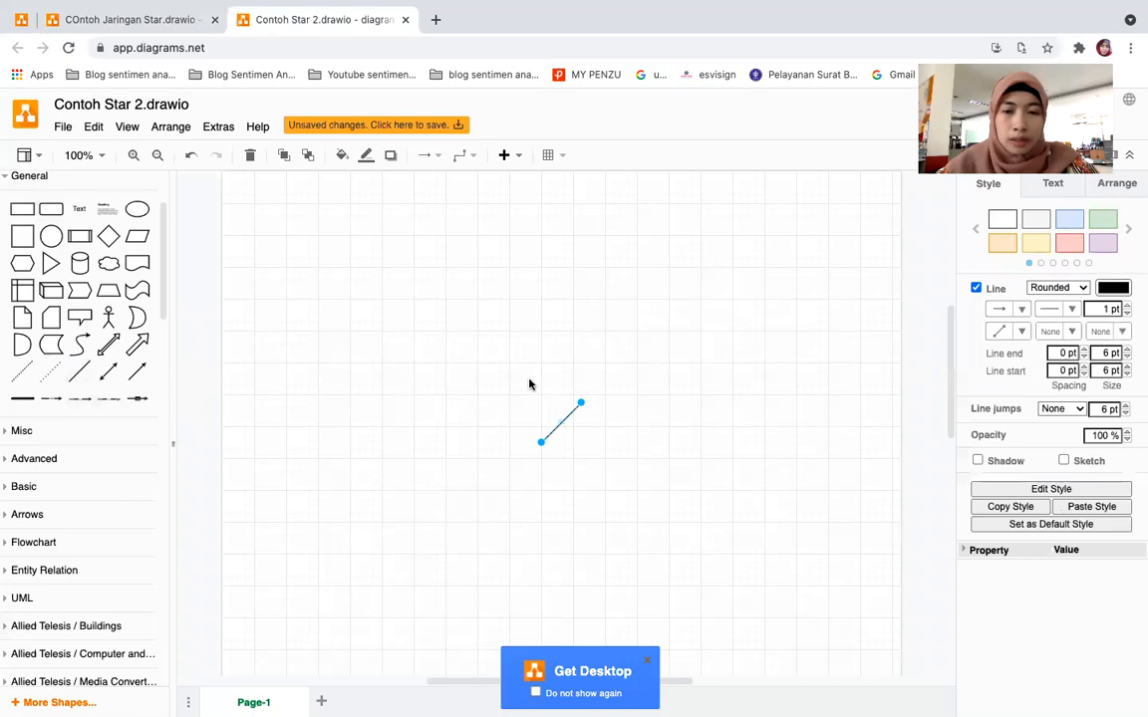
key(Delete)
Step: Review which networking shape libraries are enabled in the shape library settings, and close the settings without applying changes
drag(165, 289, 162, 445)
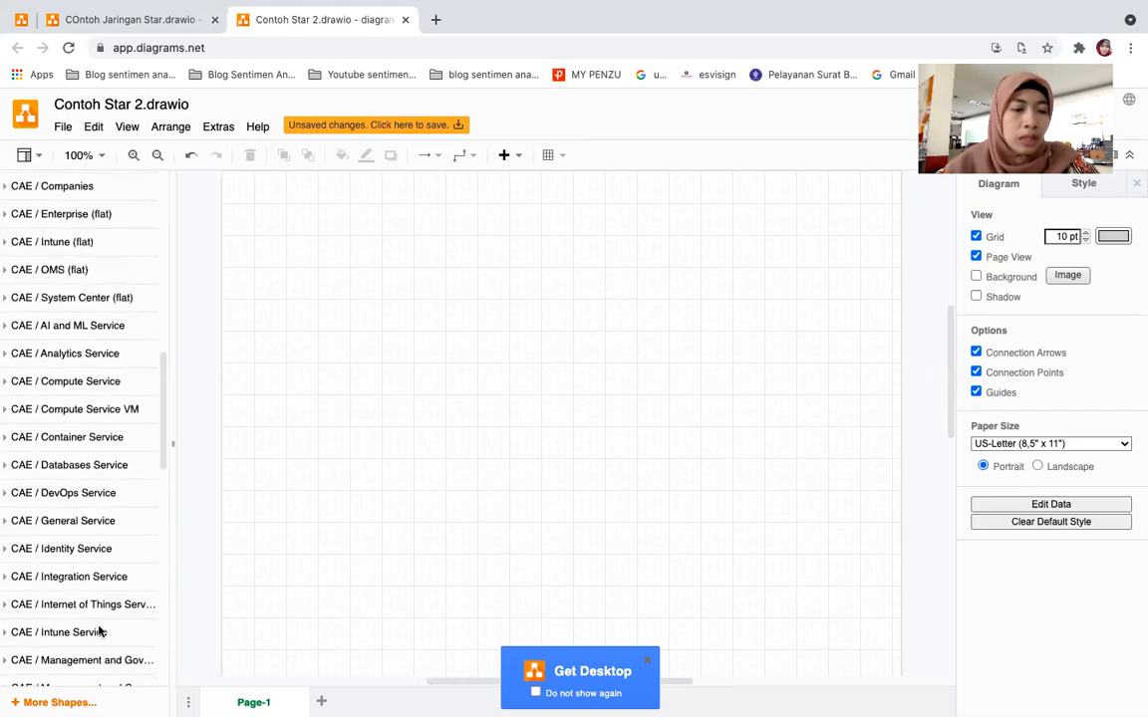
click(54, 703)
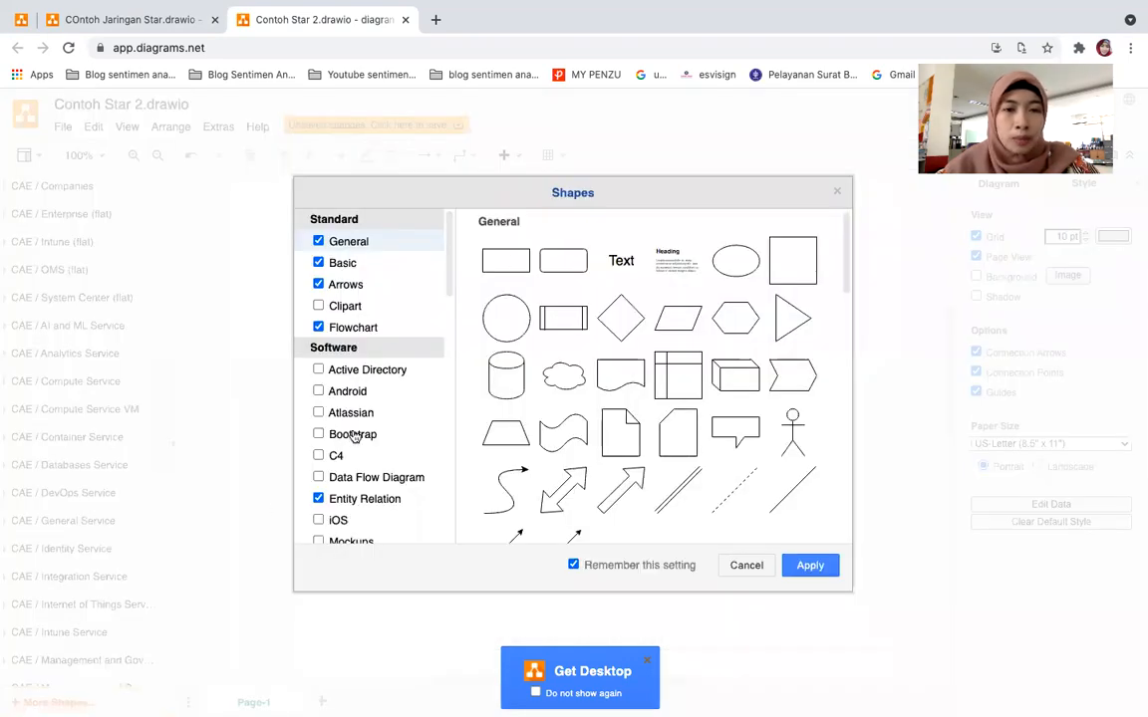
drag(447, 264, 452, 321)
scroll(452, 322, up, 5)
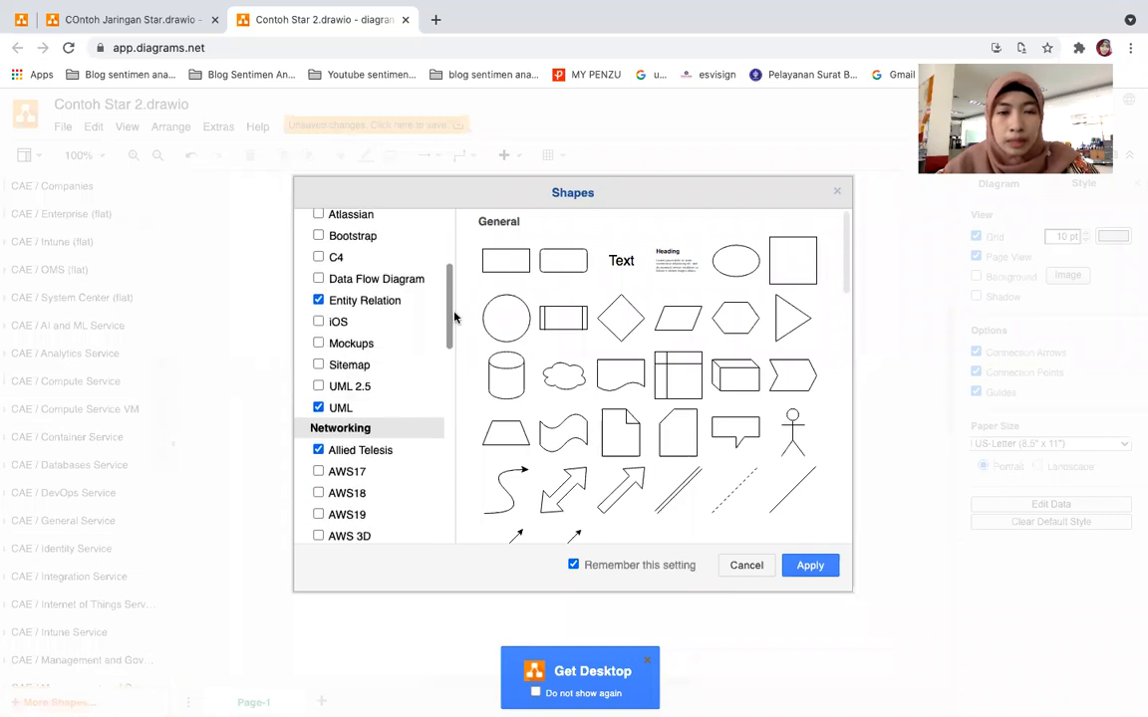
scroll(463, 313, down, 3)
drag(463, 312, 461, 400)
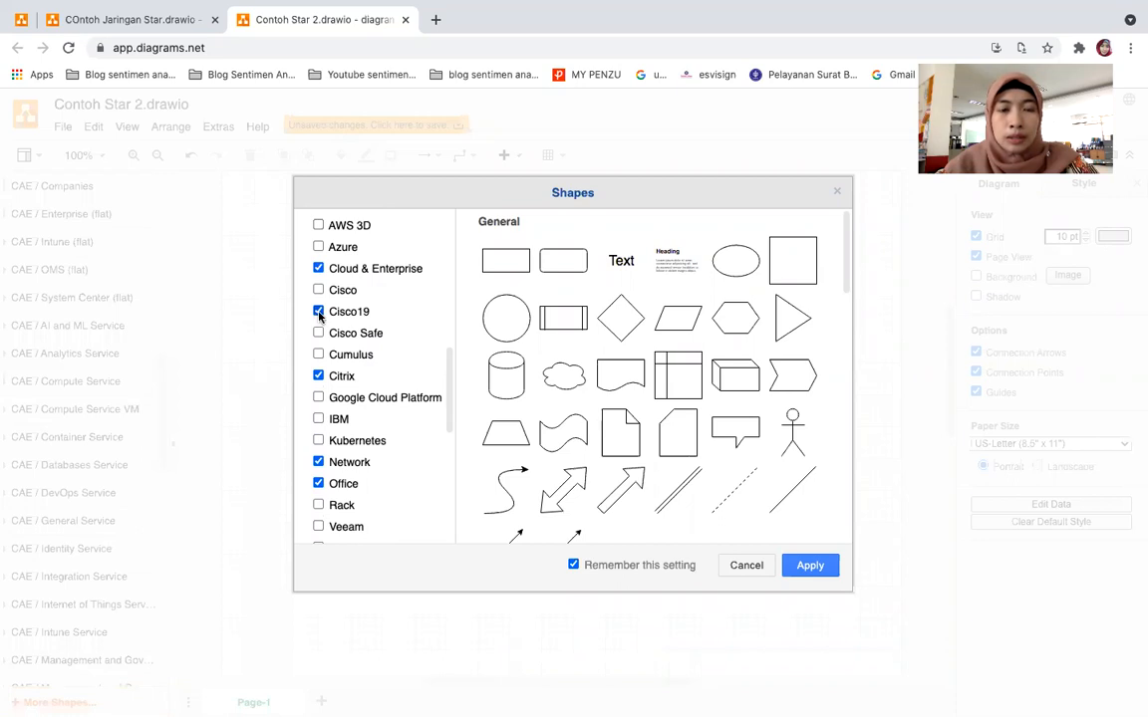
scroll(329, 311, up, 3)
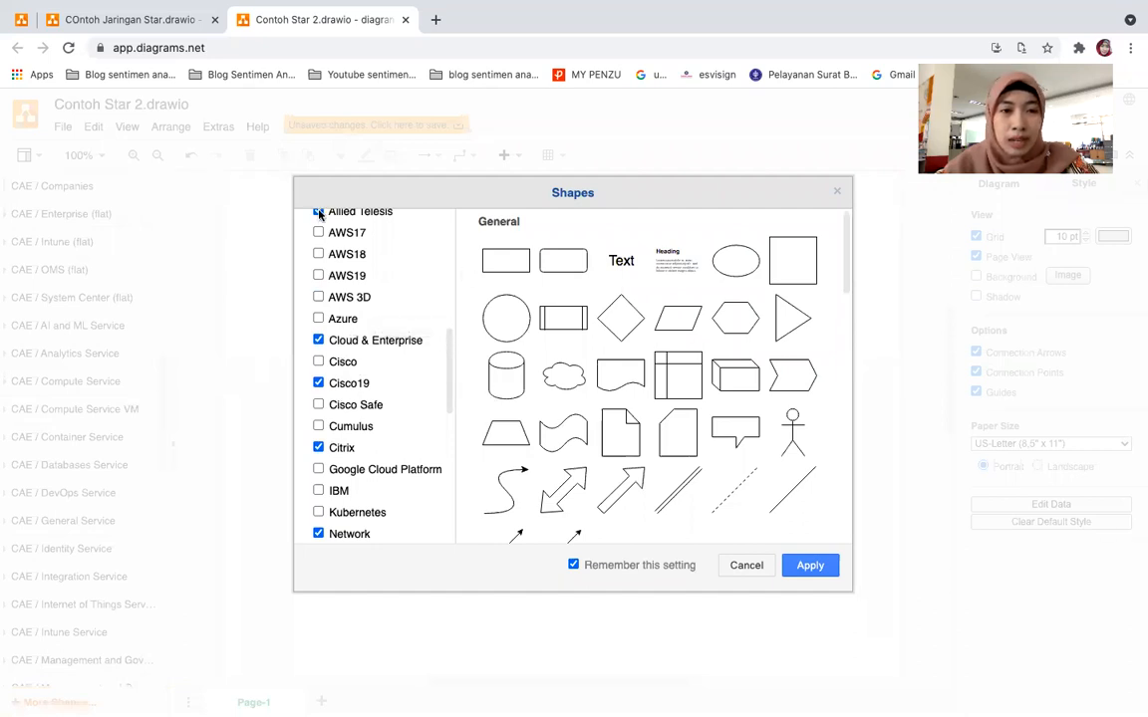
scroll(321, 215, up, 3)
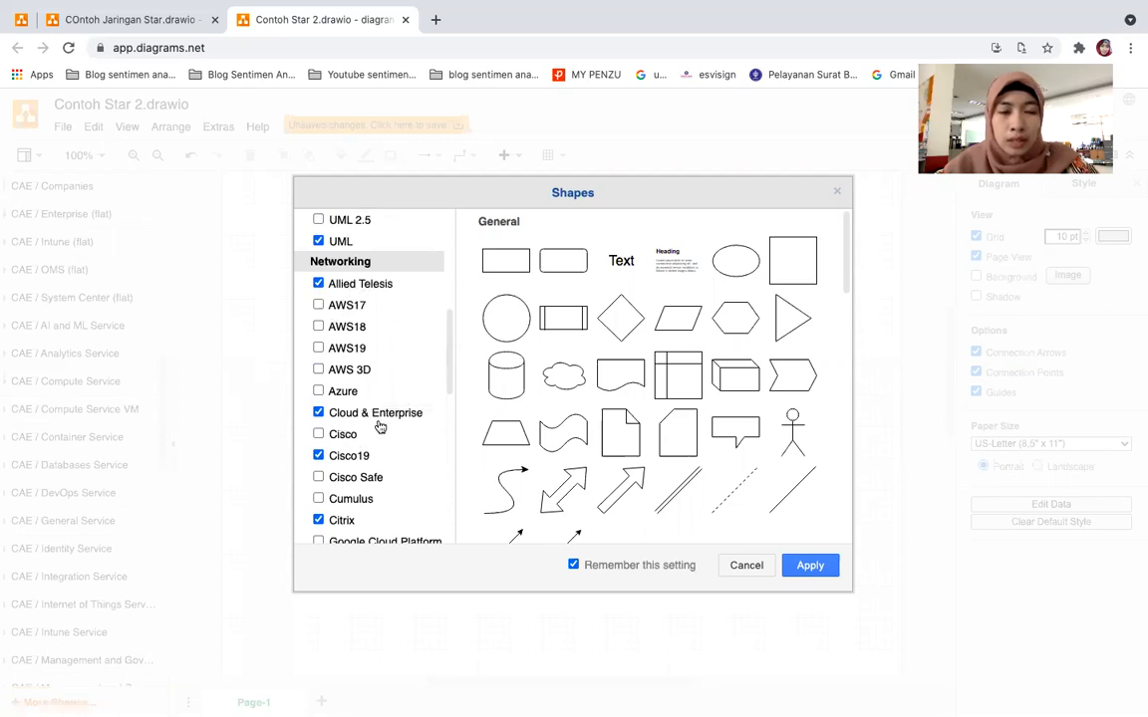
scroll(344, 434, down, 1)
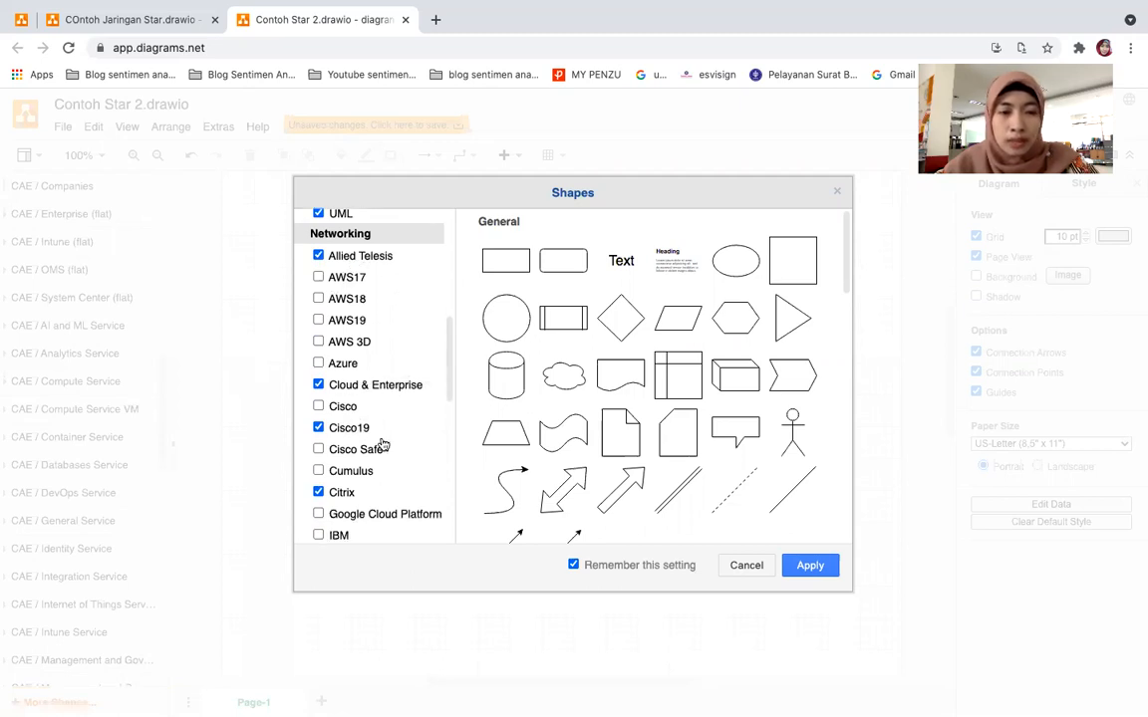
scroll(382, 444, down, 4)
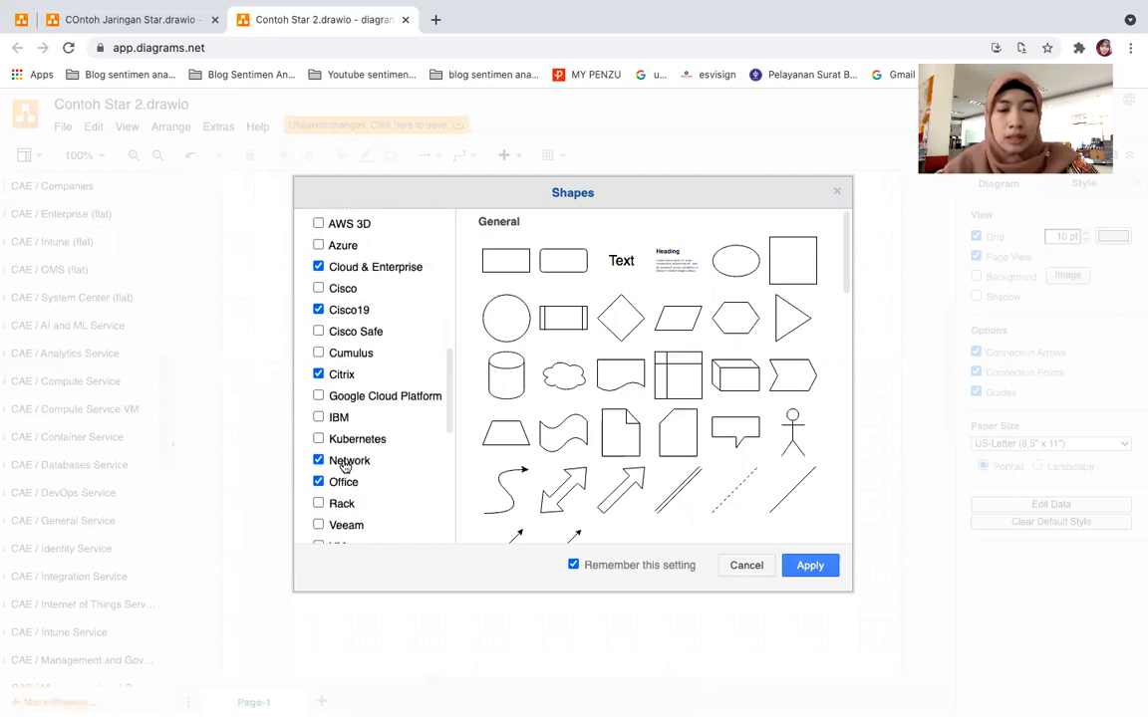
scroll(338, 458, down, 1)
scroll(343, 467, down, 1)
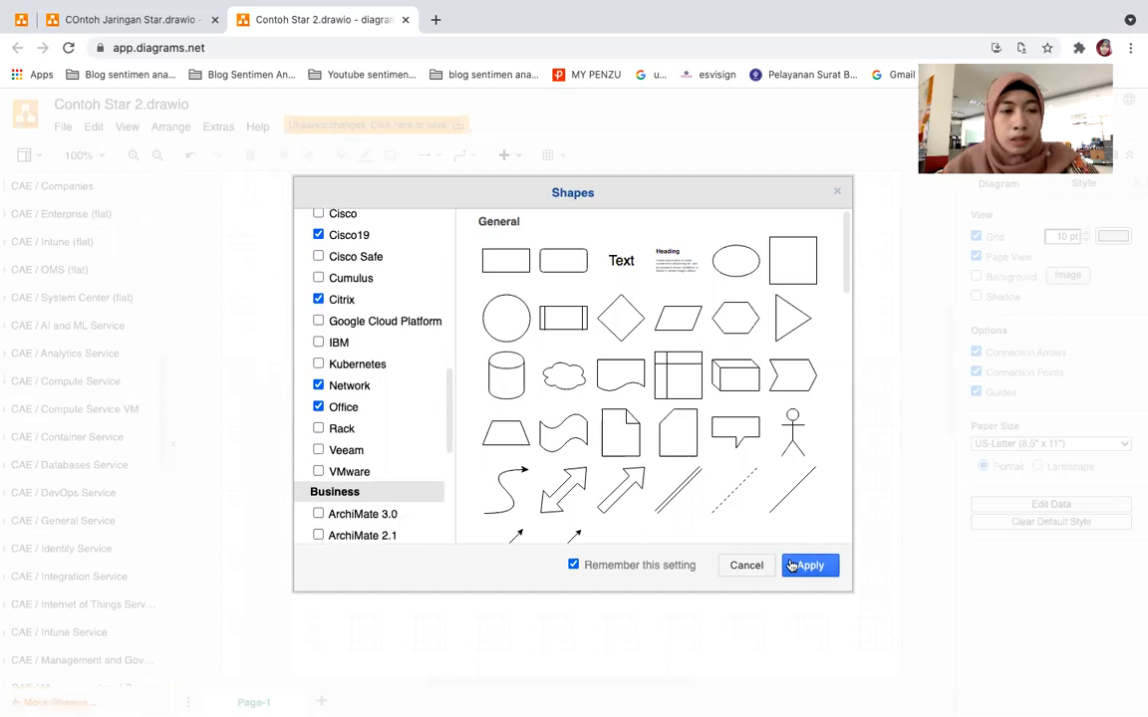
click(750, 568)
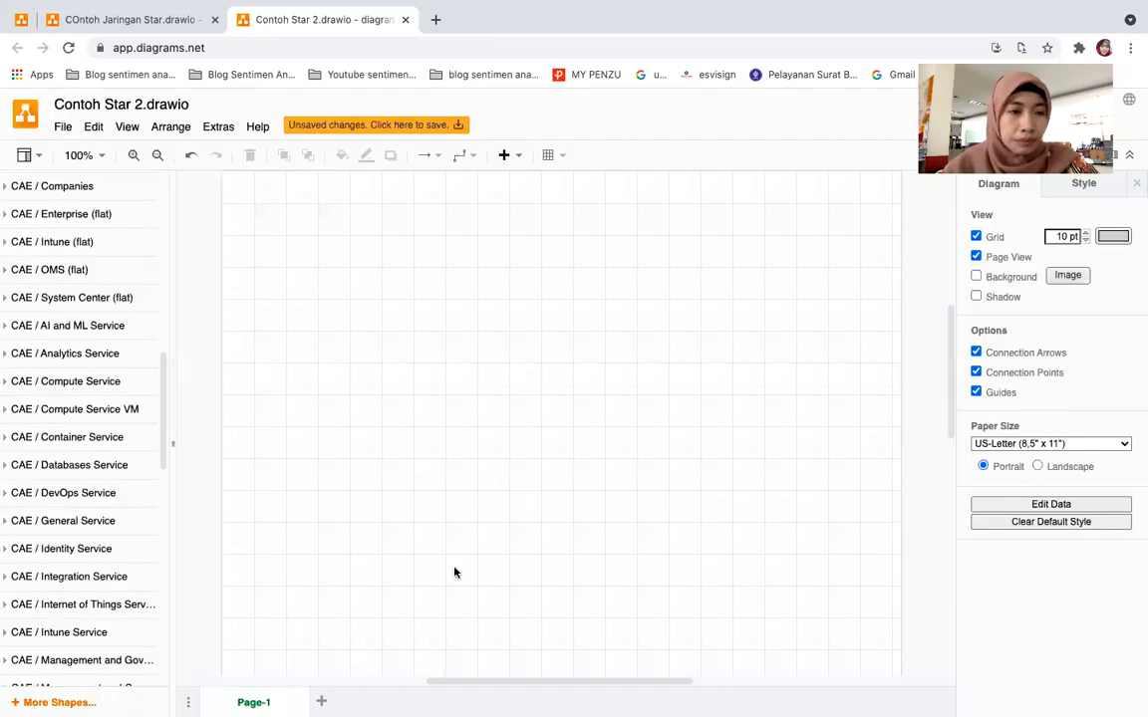
Step: Expand the CAE AI and ML, Analytics, Compute Service and Compute Service VM categories and examine their shapes
click(77, 326)
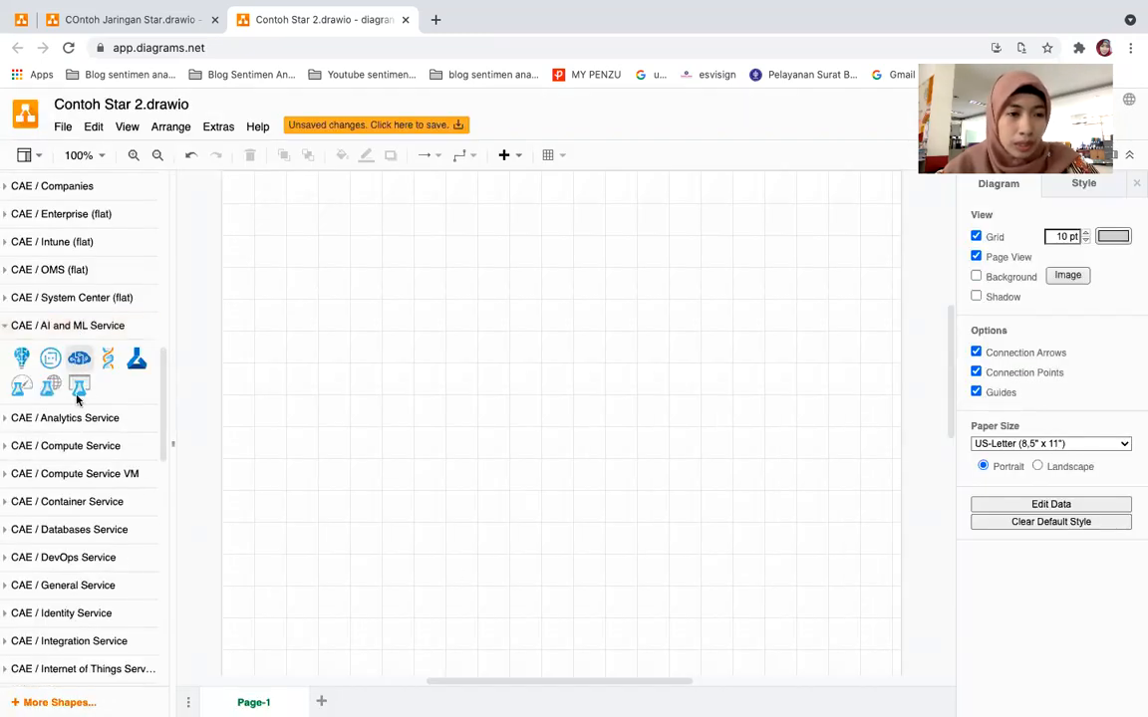
click(79, 418)
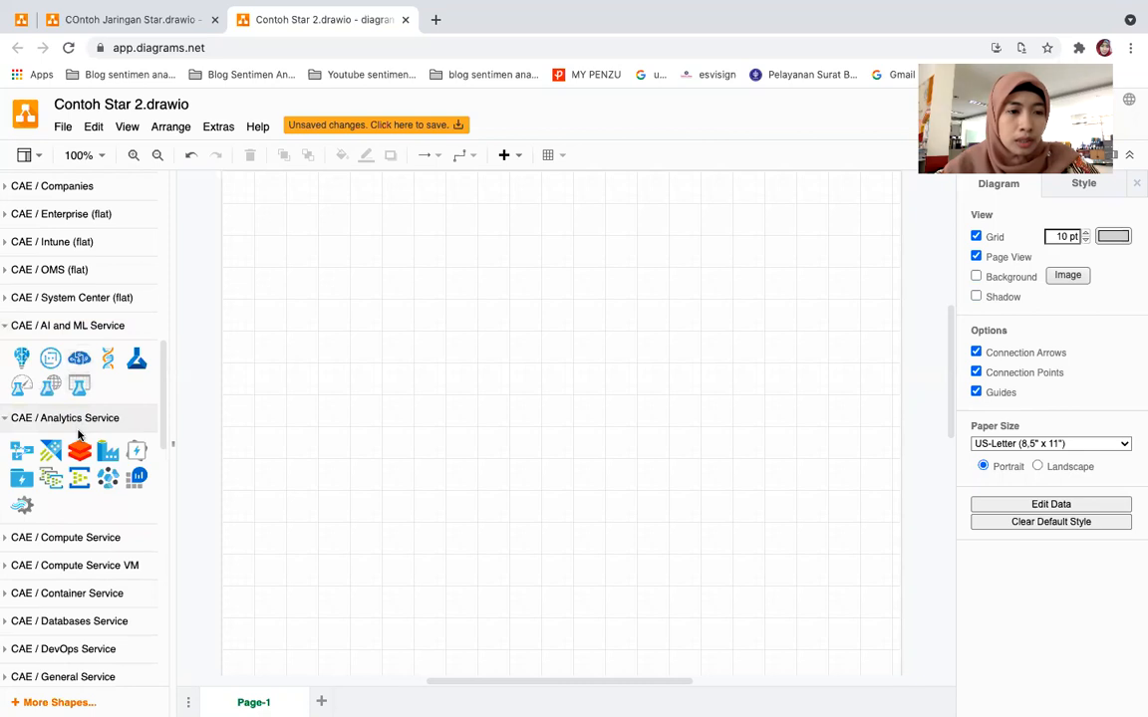
click(71, 538)
scroll(73, 622, down, 1)
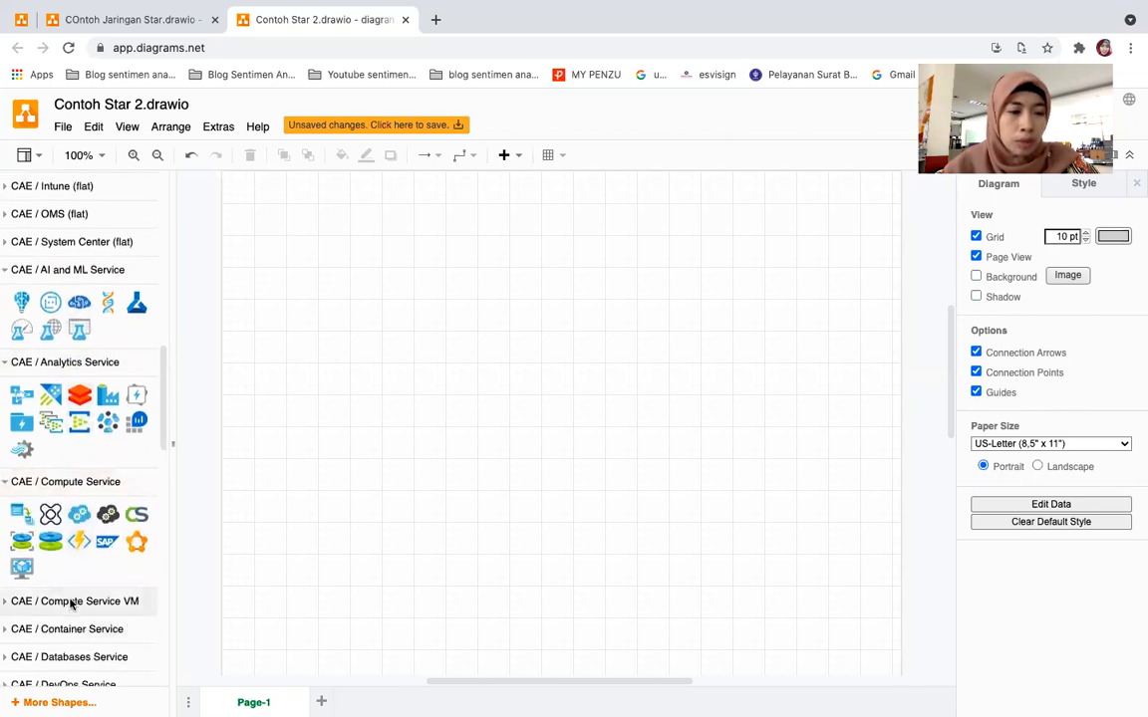
click(71, 602)
scroll(72, 604, down, 5)
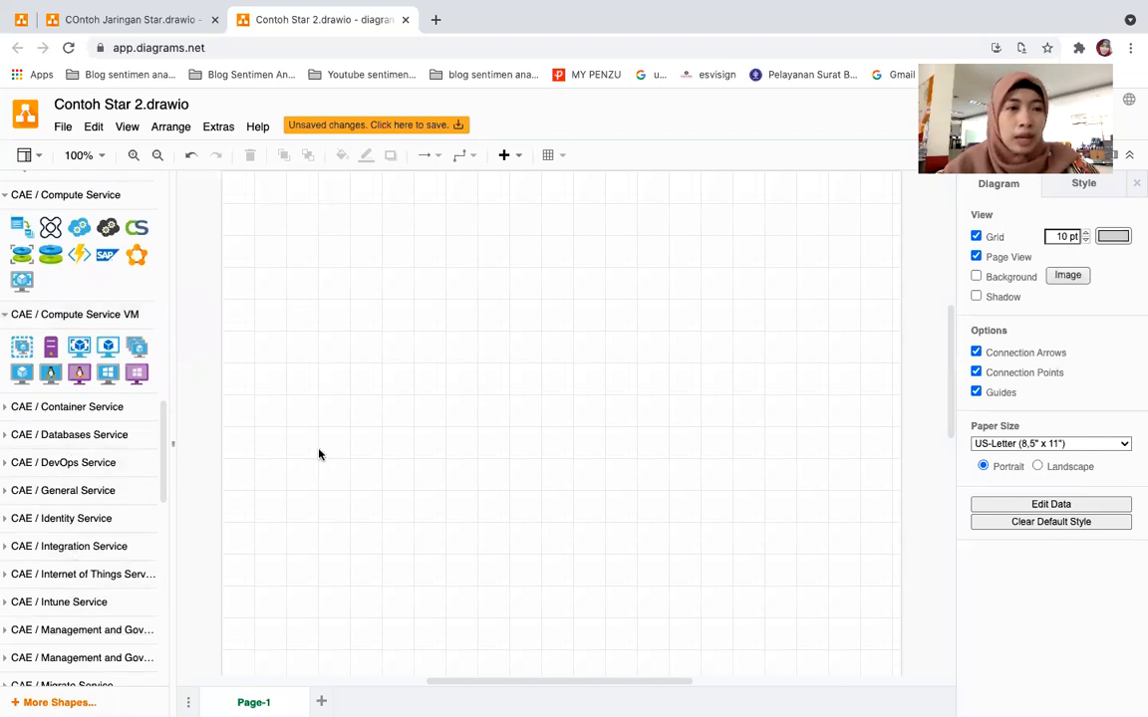
mouse_move(161, 431)
mouse_down()
mouse_move(162, 359)
mouse_move(153, 439)
mouse_up()
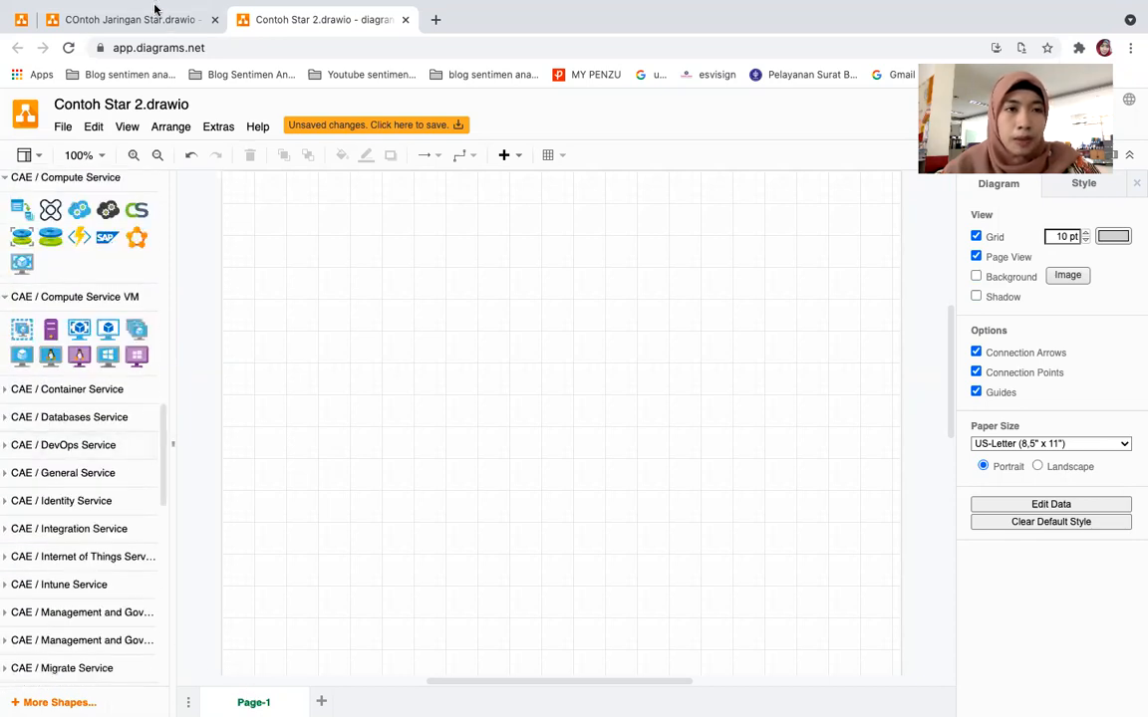
Step: Expand the Network shape category, place its cloud shape in the upper part of the page and label it "Internet"
drag(162, 494, 162, 610)
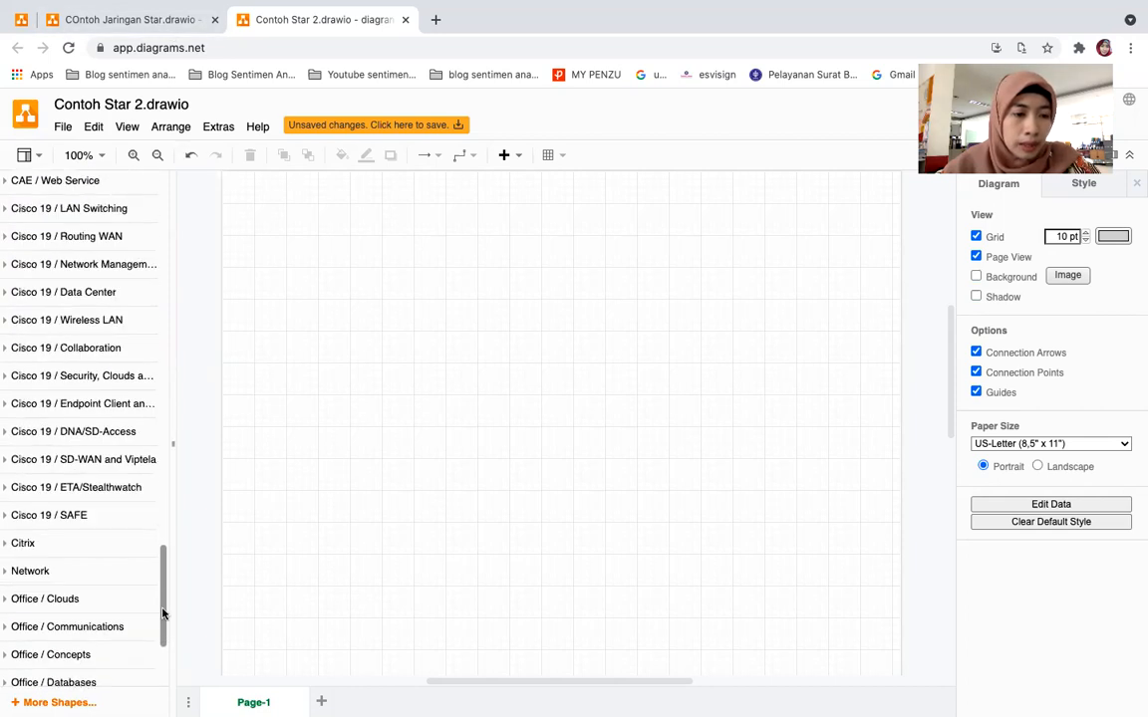
click(80, 572)
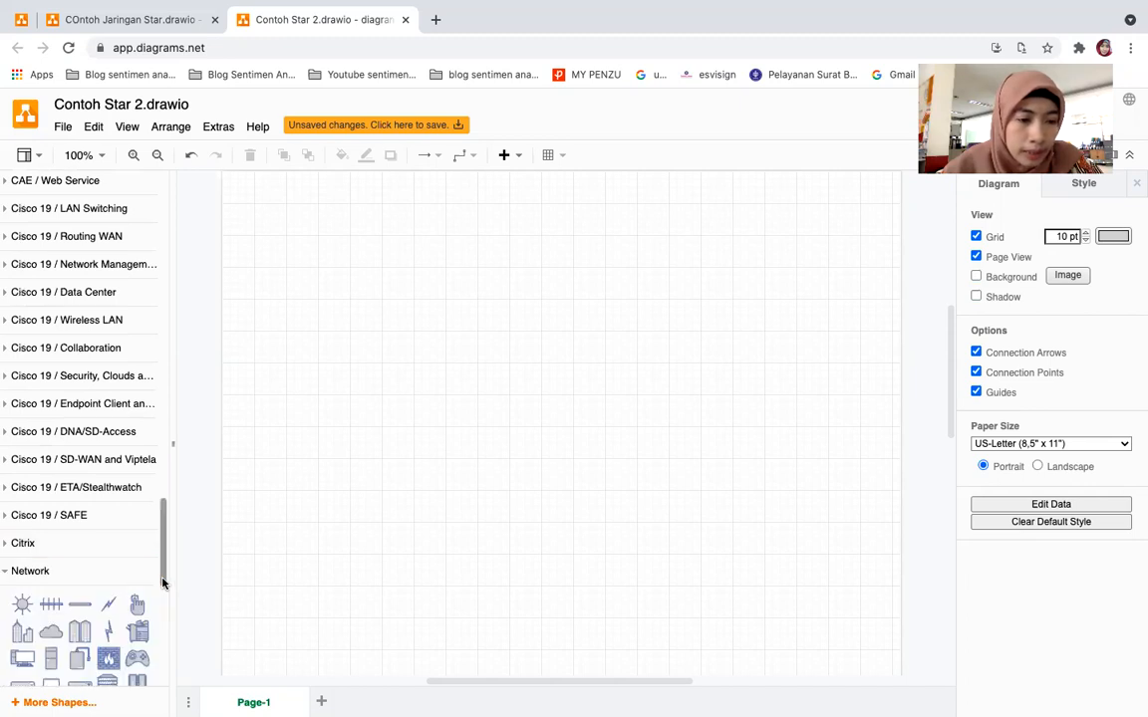
drag(161, 560, 161, 617)
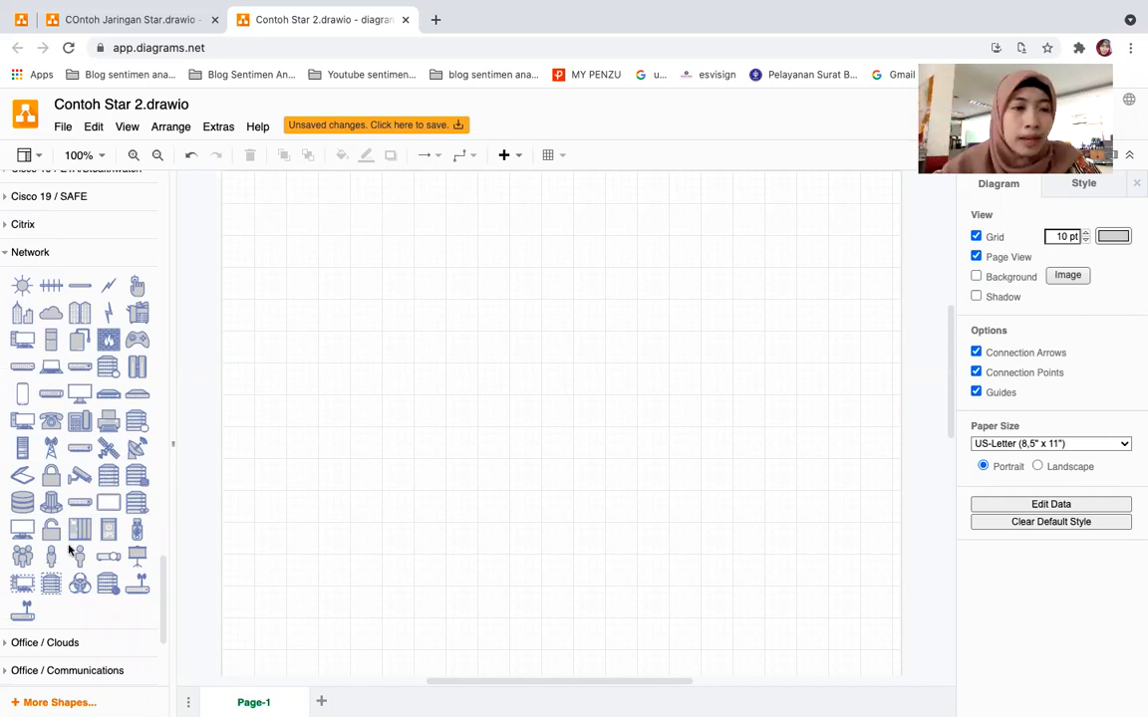
drag(50, 311, 539, 255)
double_click(539, 256)
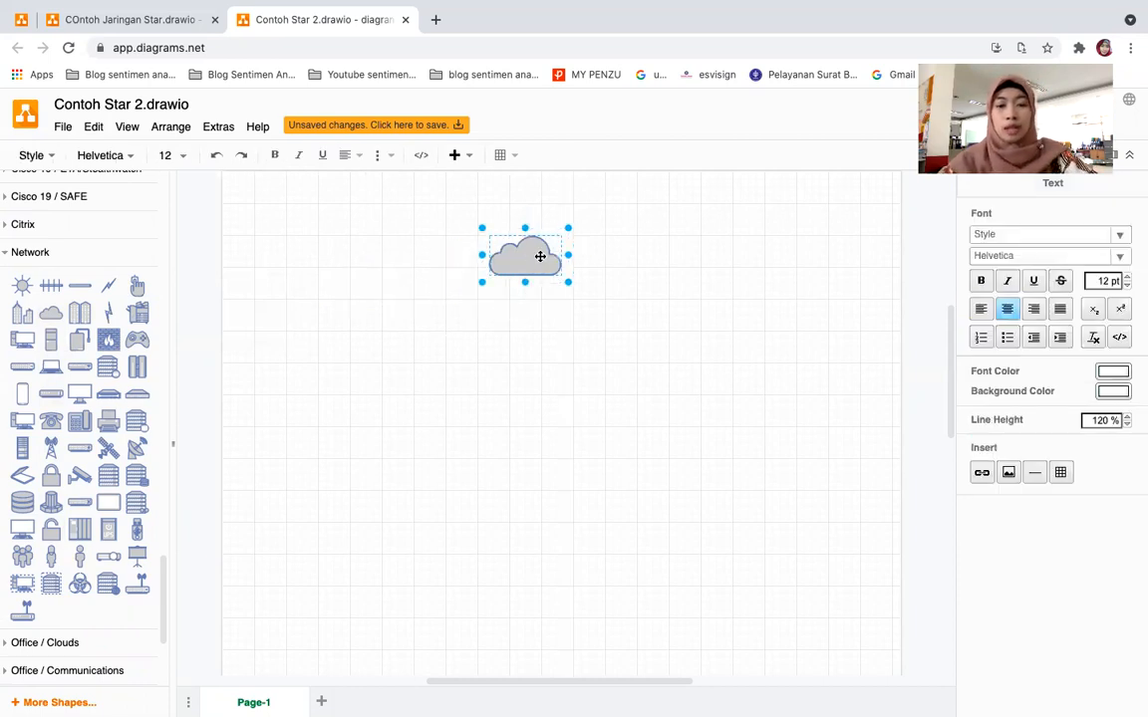
text(Internet)
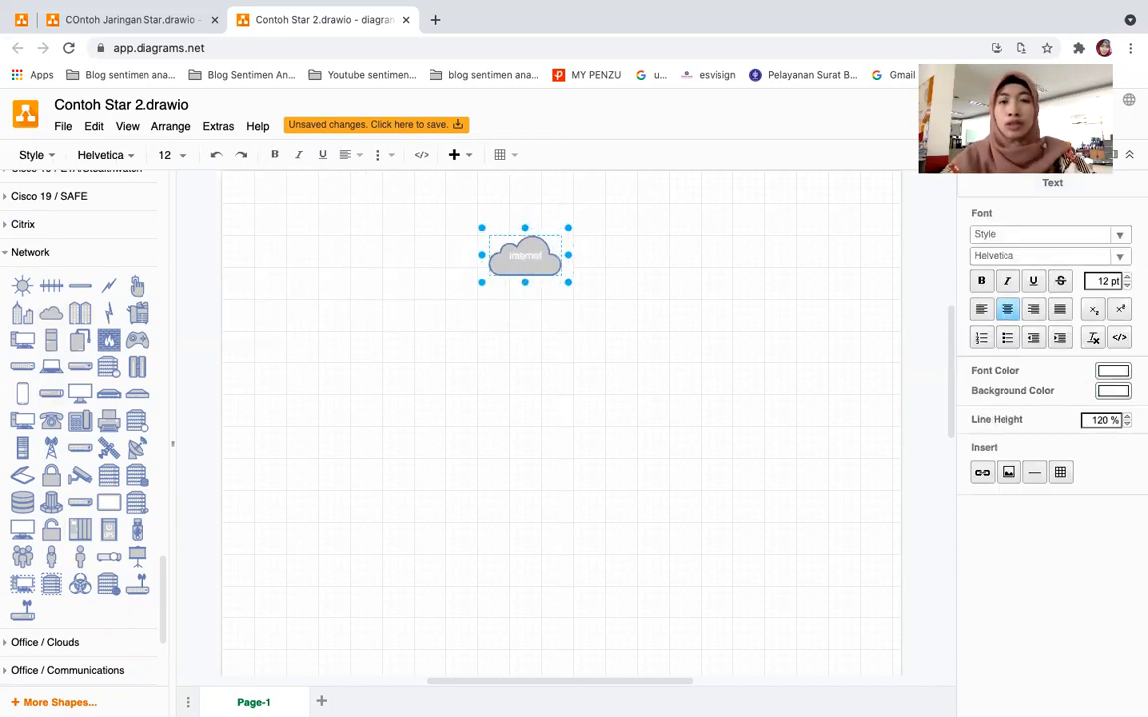
click(637, 287)
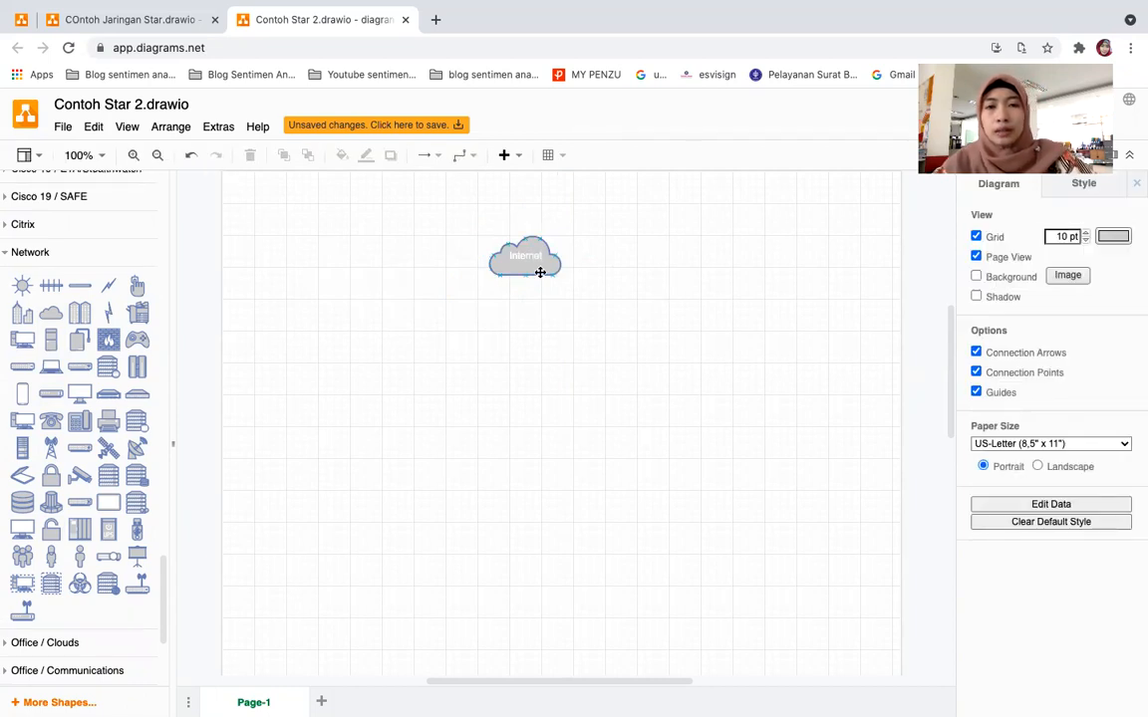
Step: Move the Internet cloud up to the horizontal centre near the page's upper edge
click(553, 271)
drag(563, 277, 572, 243)
click(638, 259)
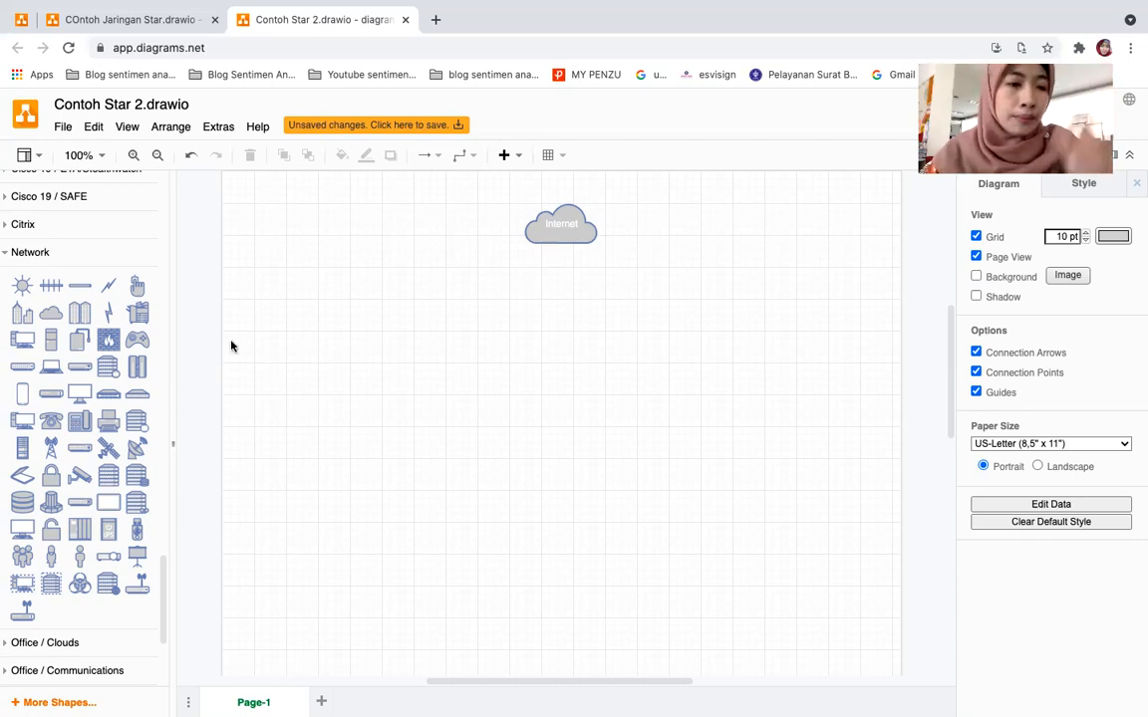
Step: Examine the Network shapes, and expand and look through the Office Clouds, Communications and Concepts categories
mouse_move(51, 343)
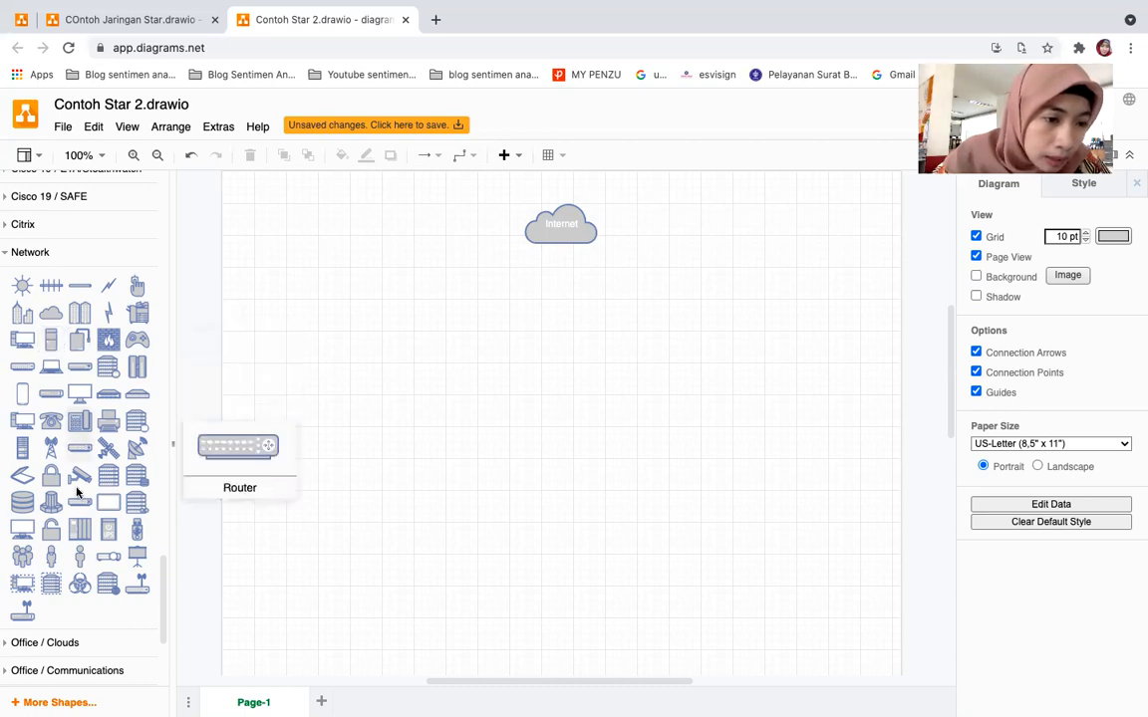
scroll(37, 481, down, 3)
click(57, 515)
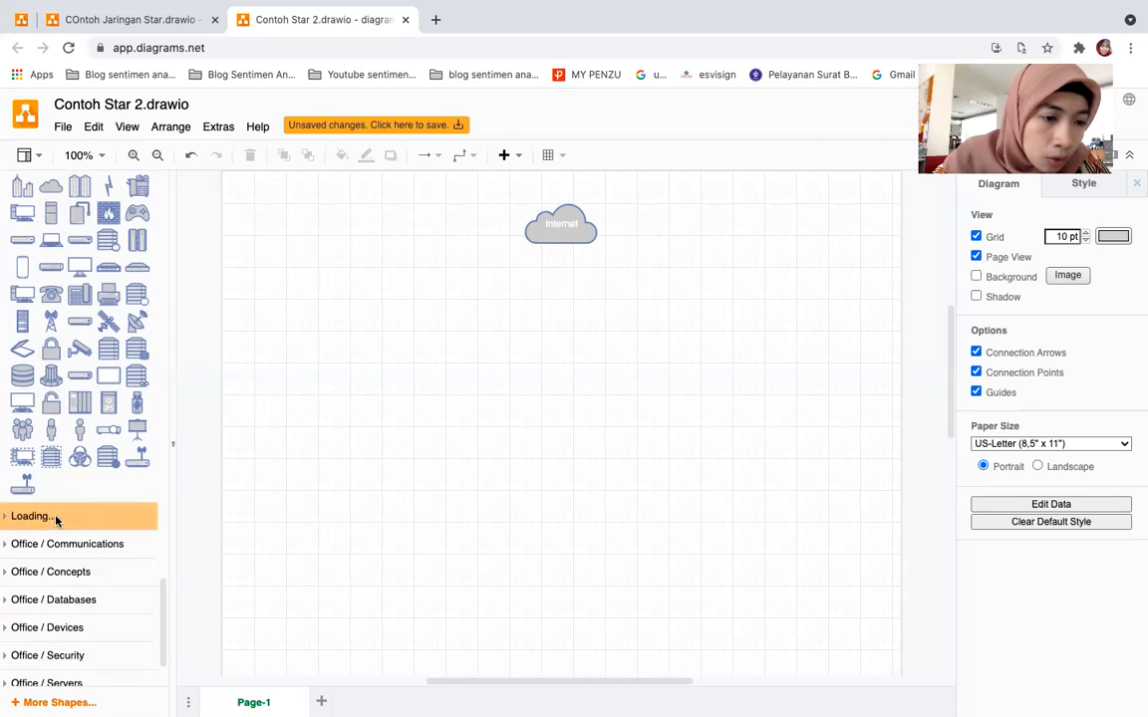
scroll(57, 498, down, 4)
click(57, 453)
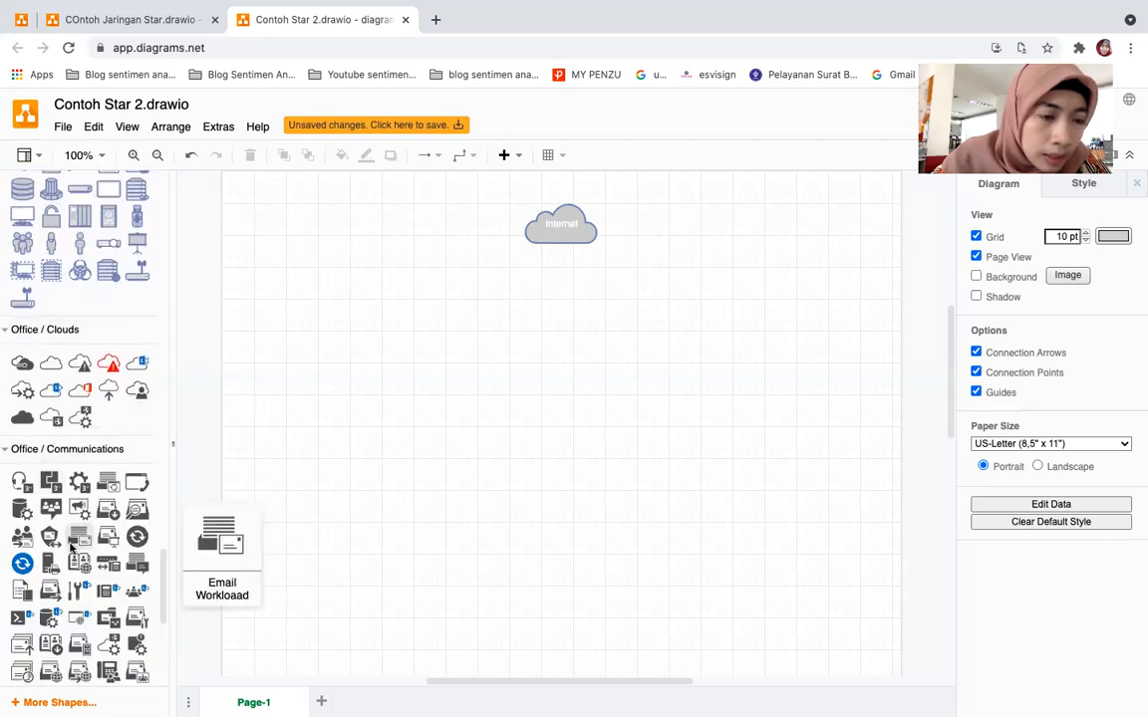
scroll(65, 538, down, 8)
click(72, 482)
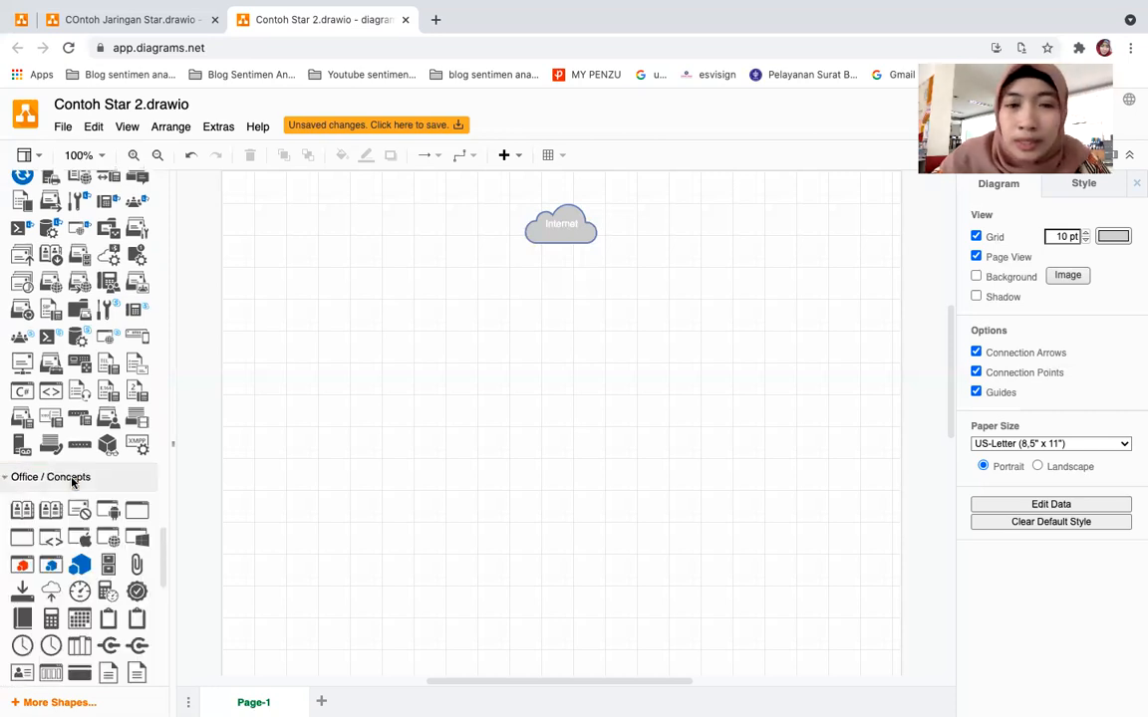
scroll(72, 482, down, 4)
scroll(72, 468, down, 9)
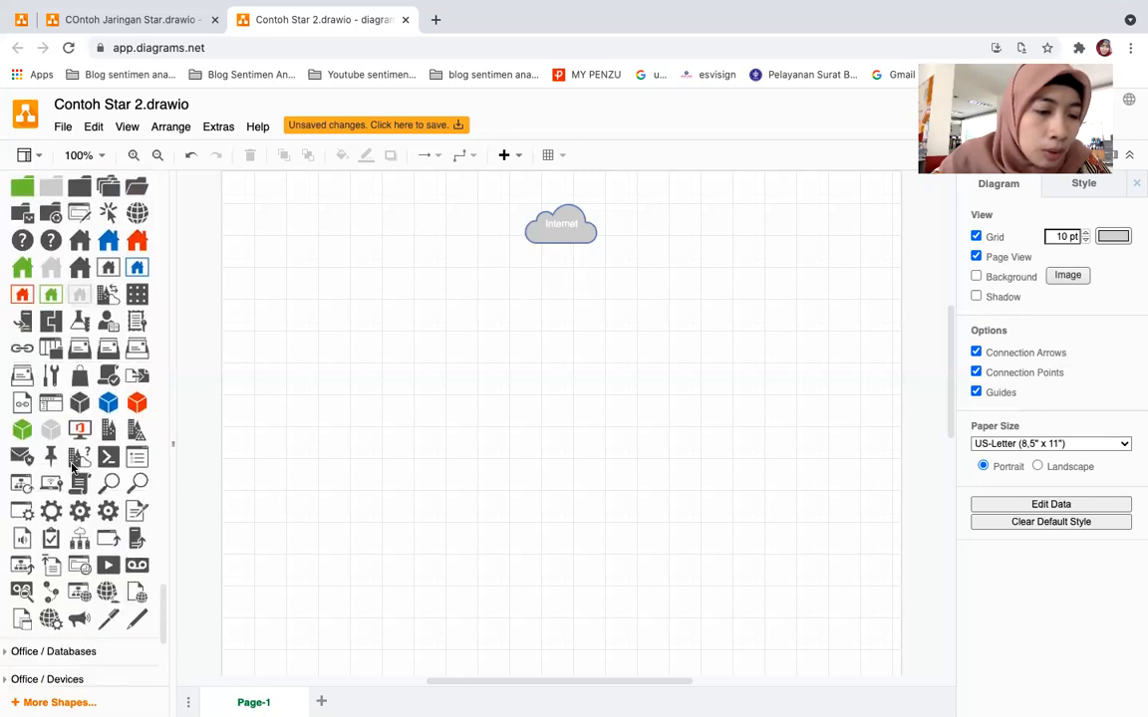
Step: Expand the Office Databases and Devices categories, and look through their shapes and those in Concepts and Communications
scroll(72, 468, down, 3)
click(57, 505)
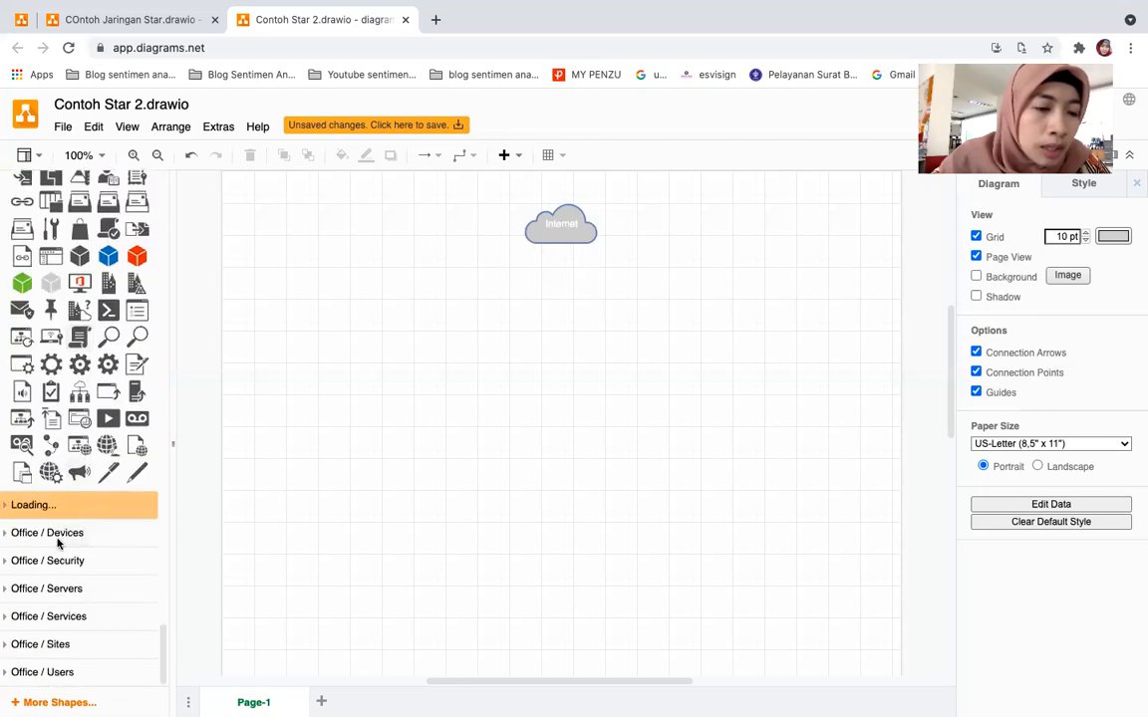
scroll(55, 563, down, 6)
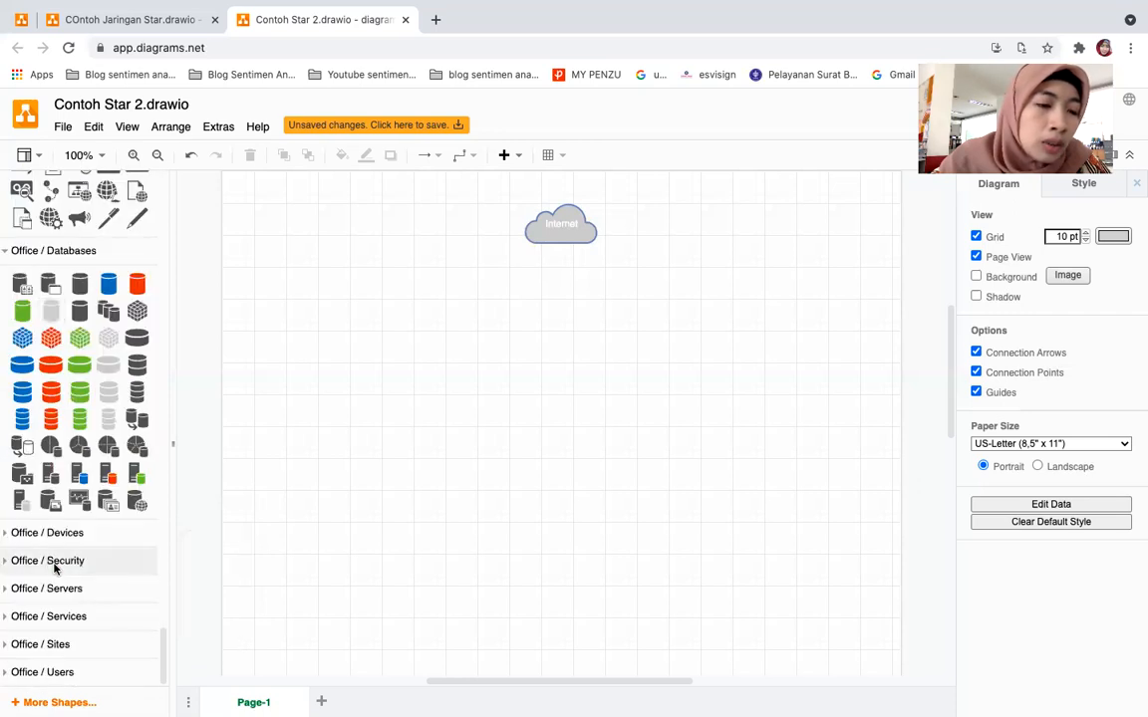
click(57, 535)
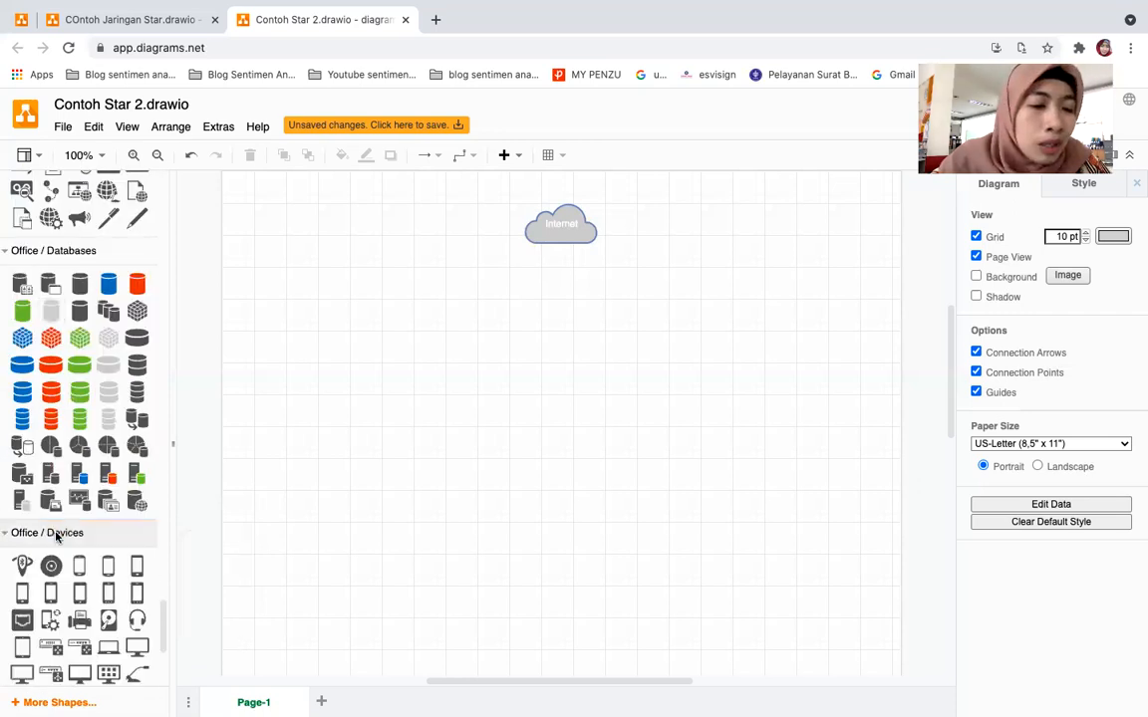
scroll(57, 536, down, 6)
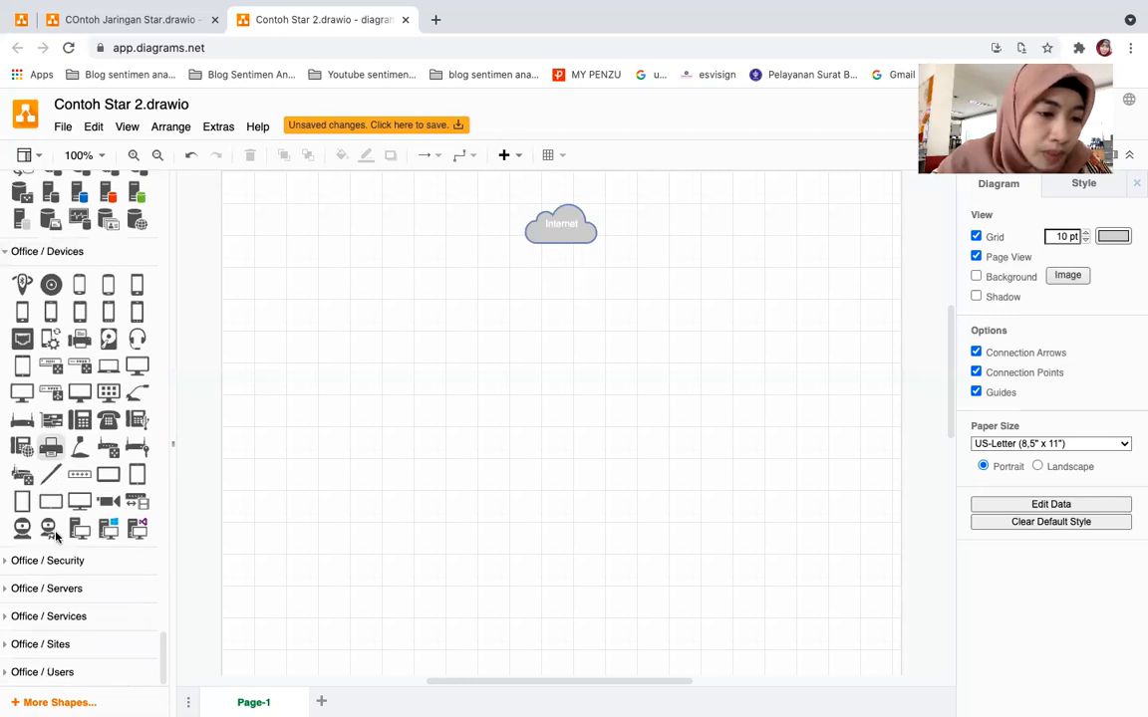
scroll(82, 437, up, 8)
scroll(82, 437, up, 7)
scroll(82, 437, up, 6)
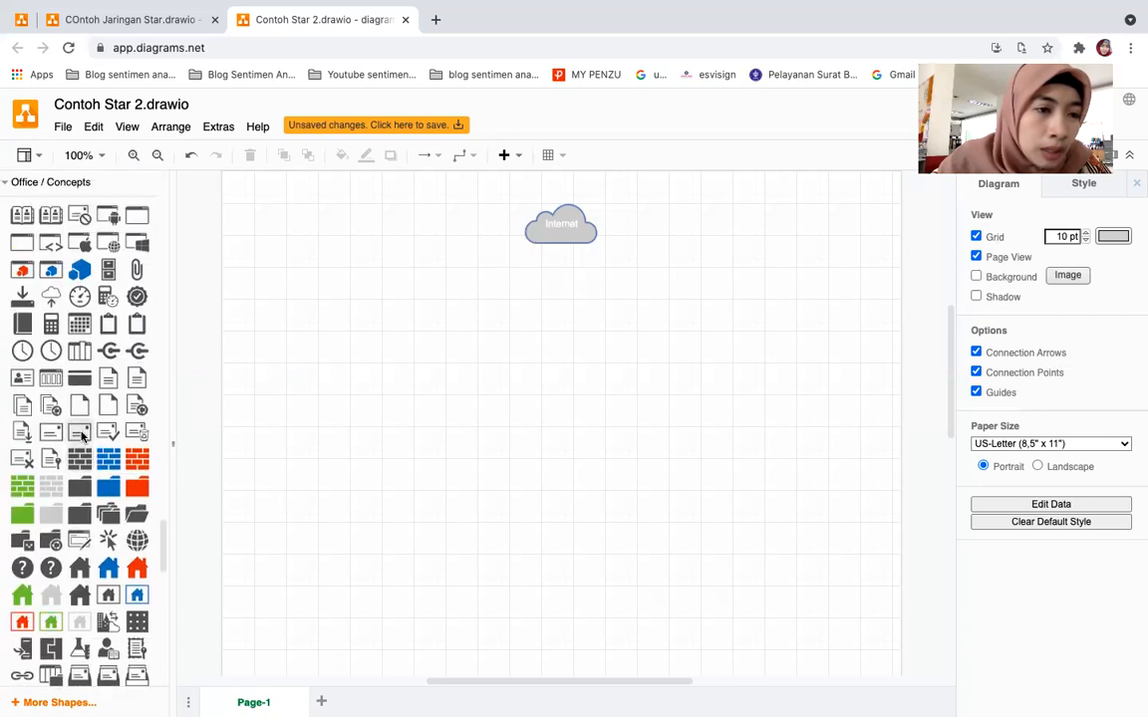
scroll(104, 249, up, 2)
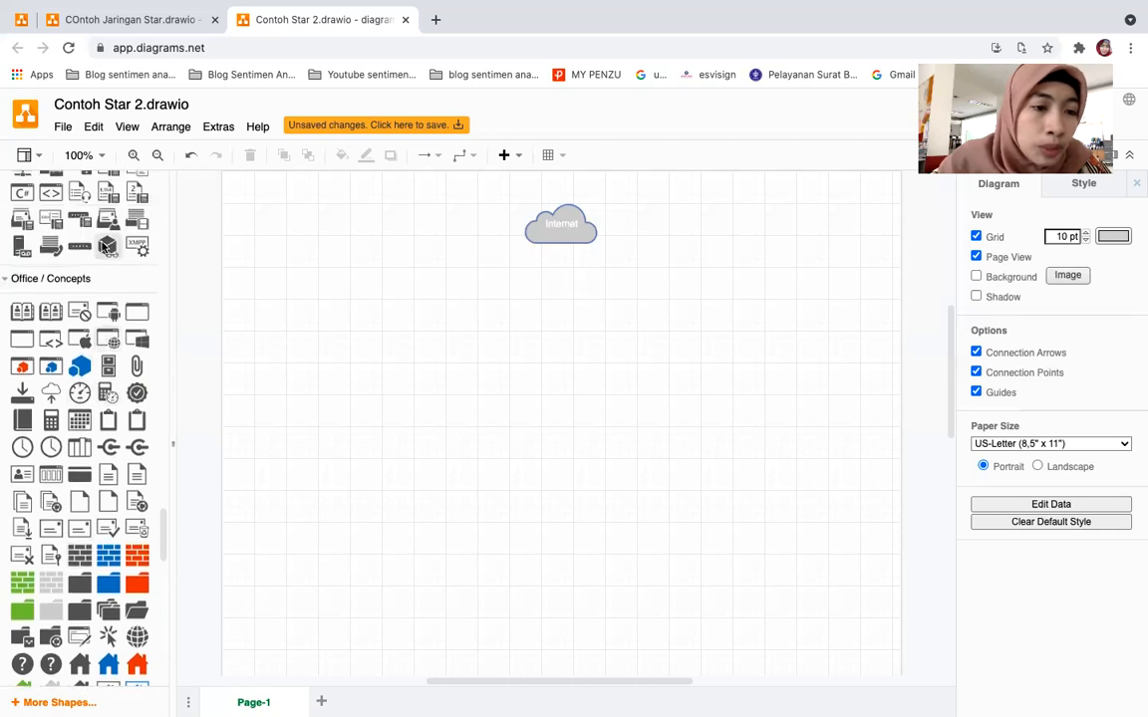
scroll(104, 249, up, 5)
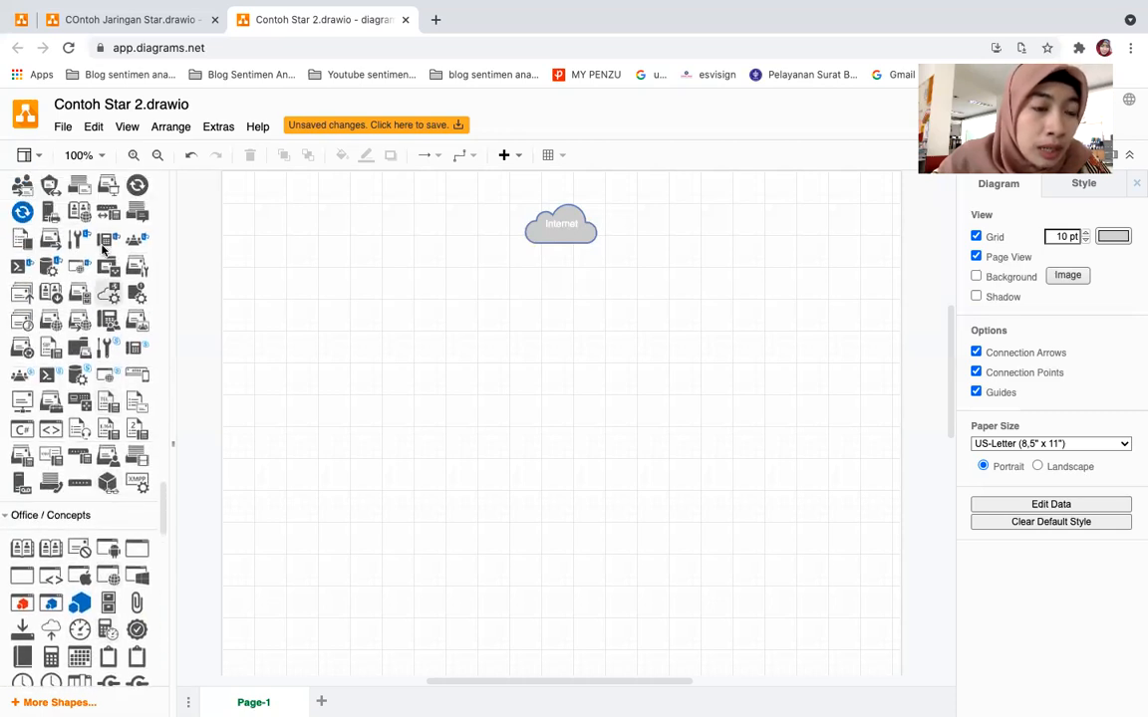
scroll(79, 241, up, 1)
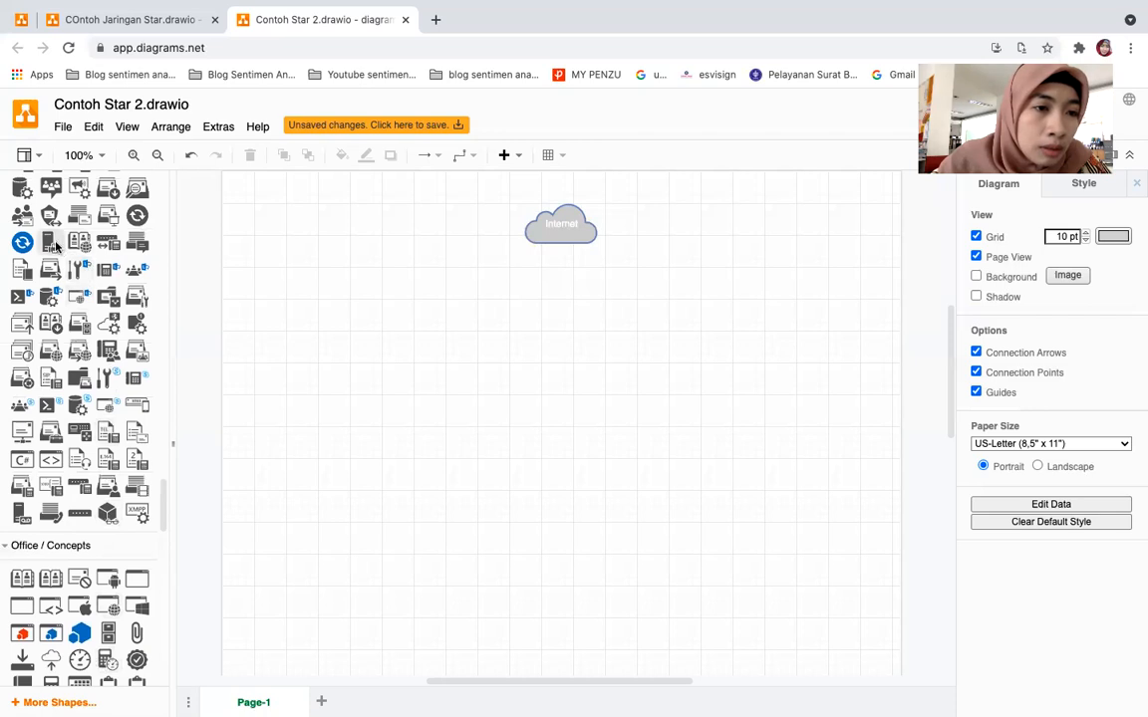
scroll(45, 249, up, 3)
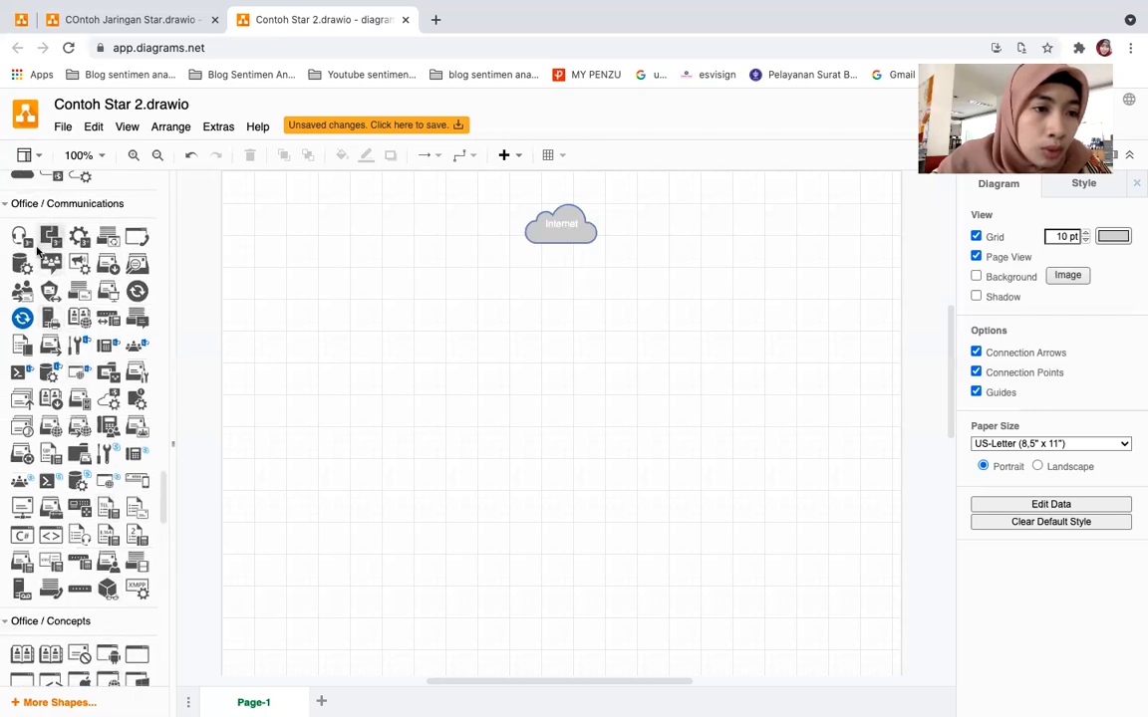
mouse_move(17, 261)
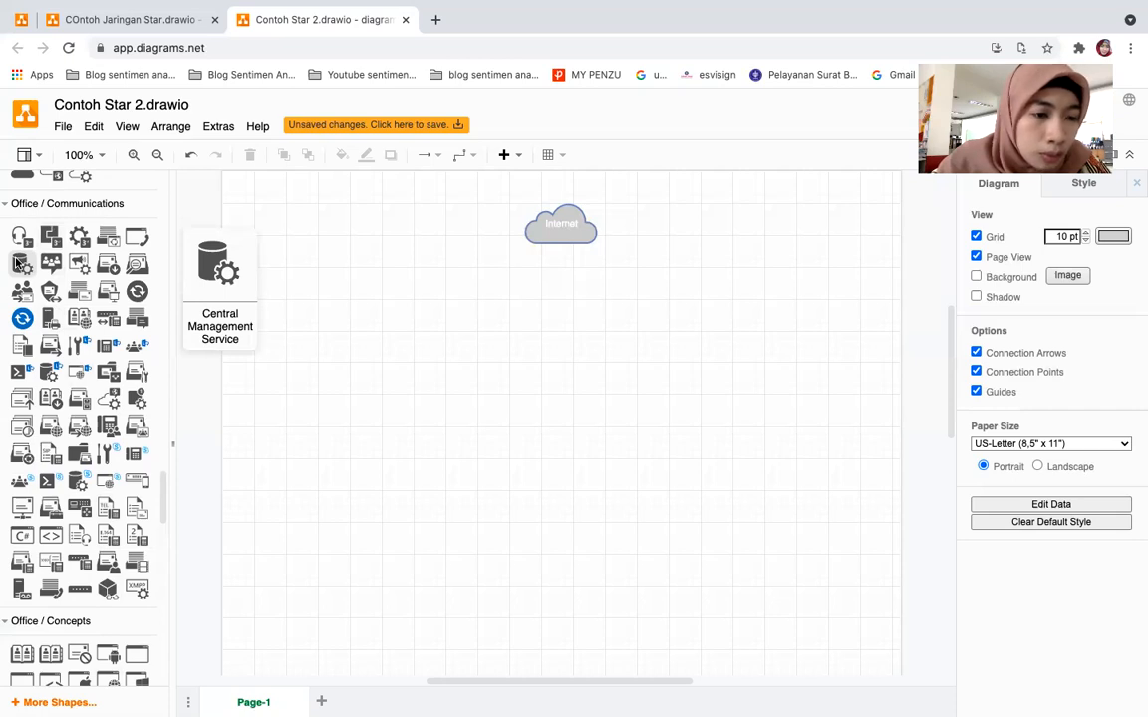
Step: Place the Network Desktop PC shape below and to the left of the Internet cloud and label it "Server"
scroll(17, 261, up, 10)
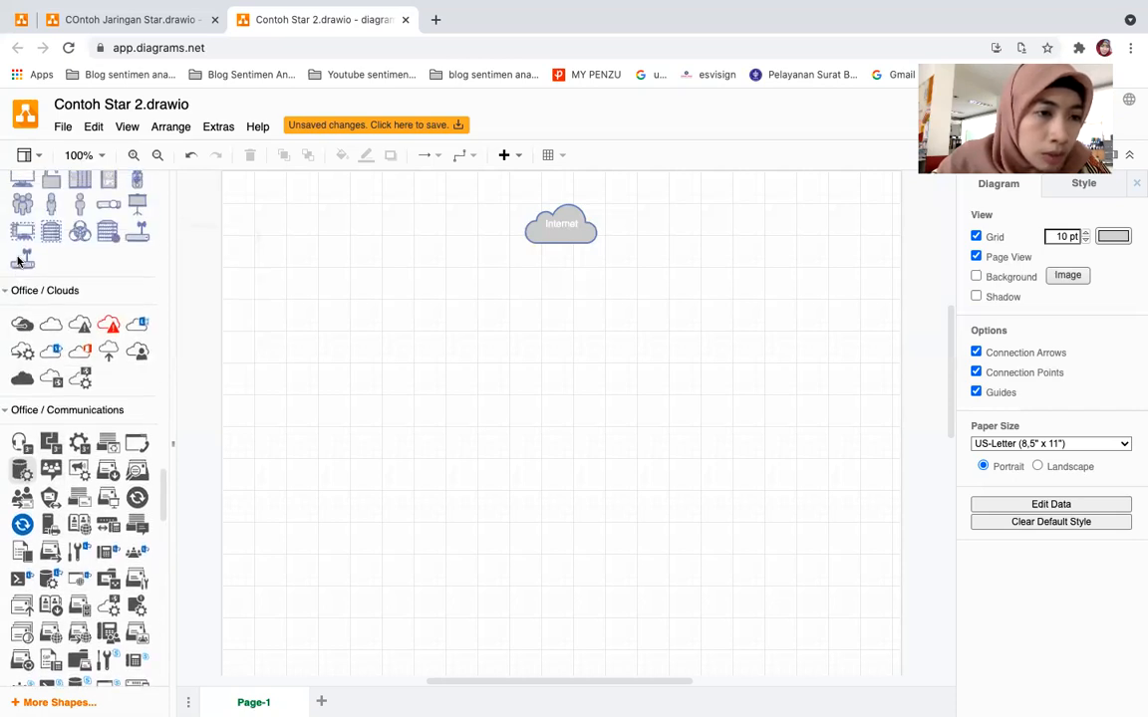
scroll(16, 261, up, 1)
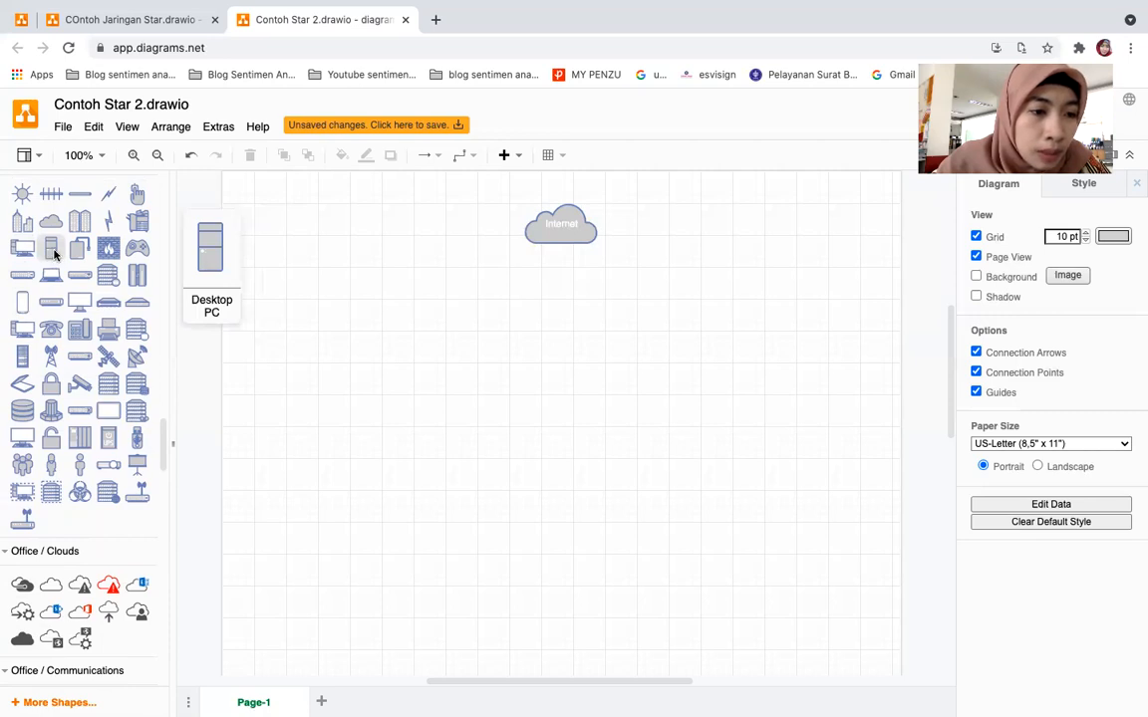
mouse_move(21, 358)
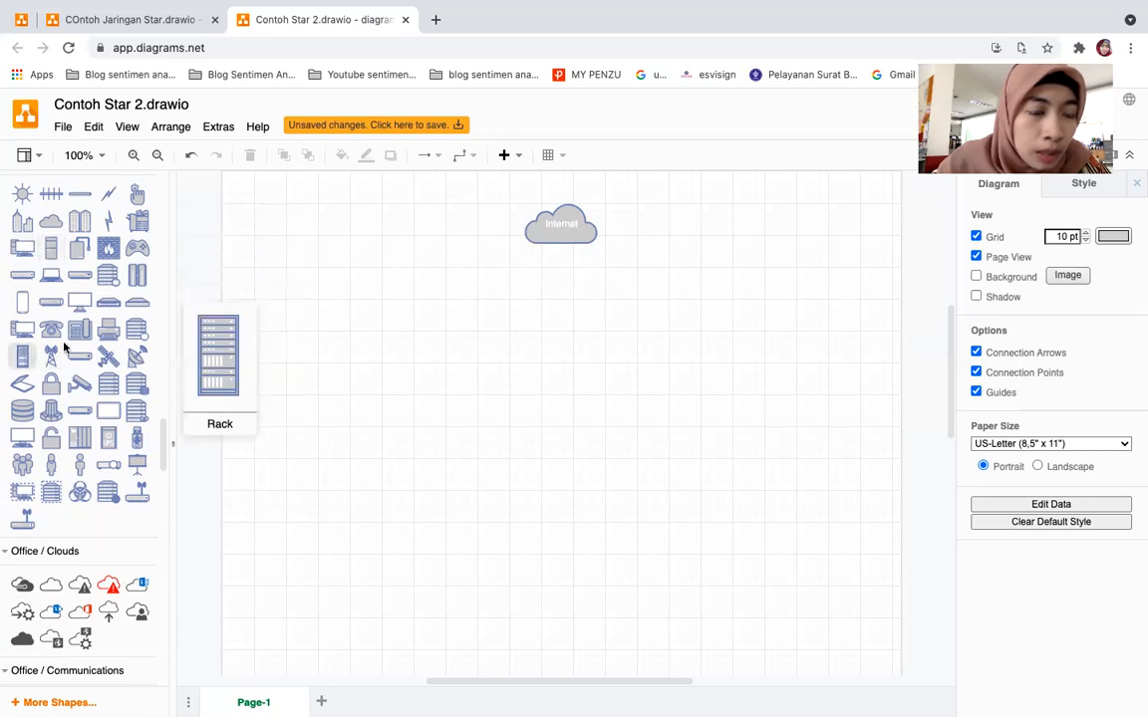
mouse_move(90, 283)
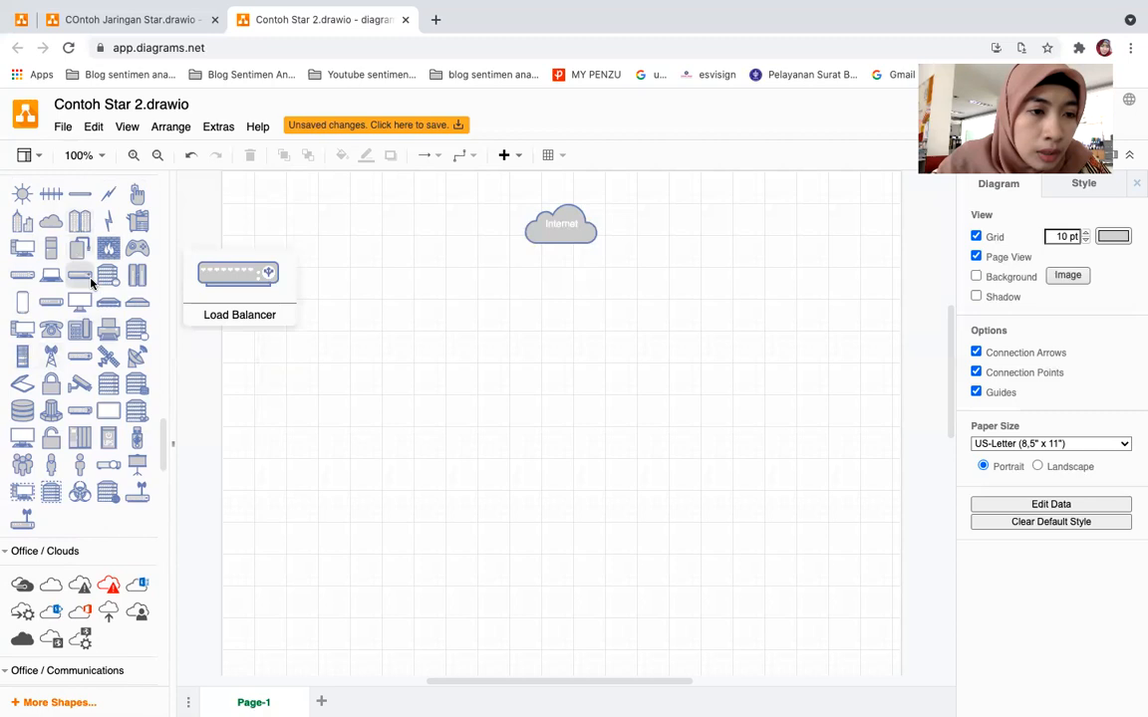
click(51, 249)
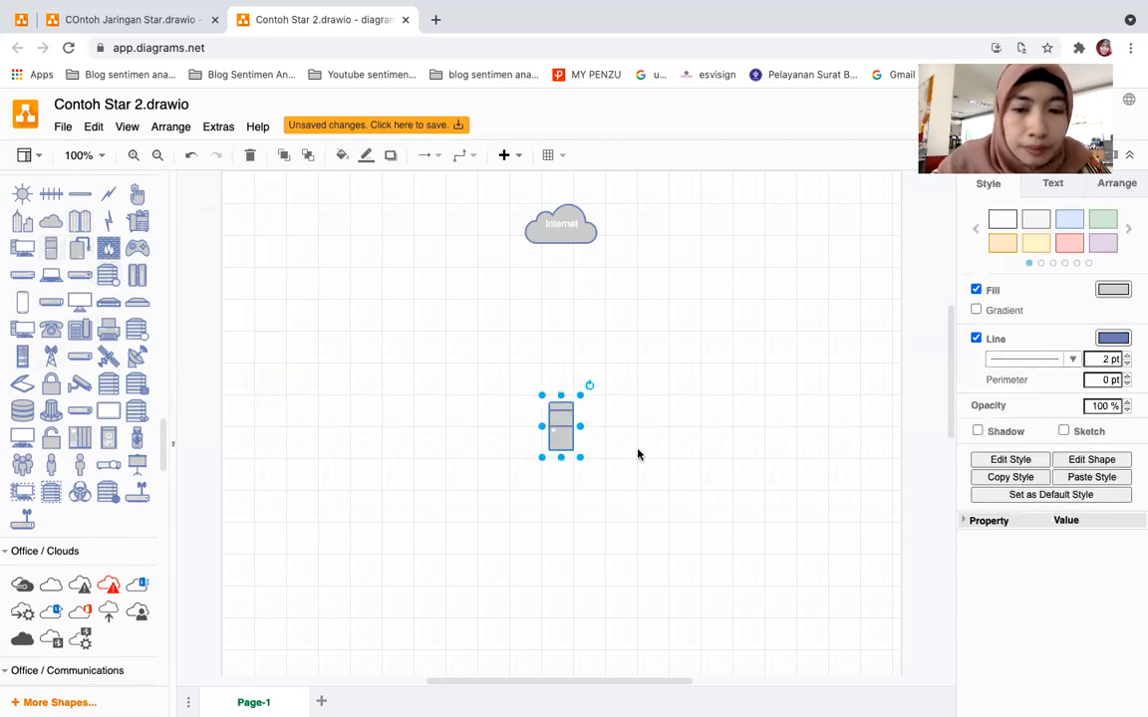
drag(561, 428, 352, 299)
double_click(352, 299)
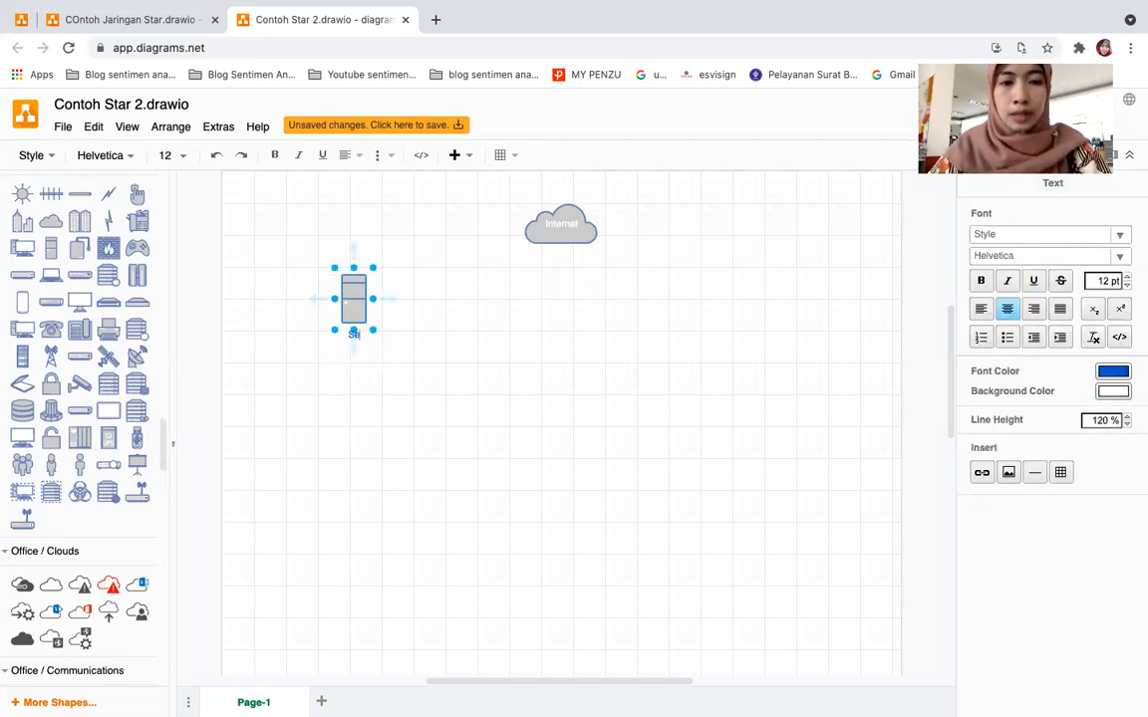
click(436, 340)
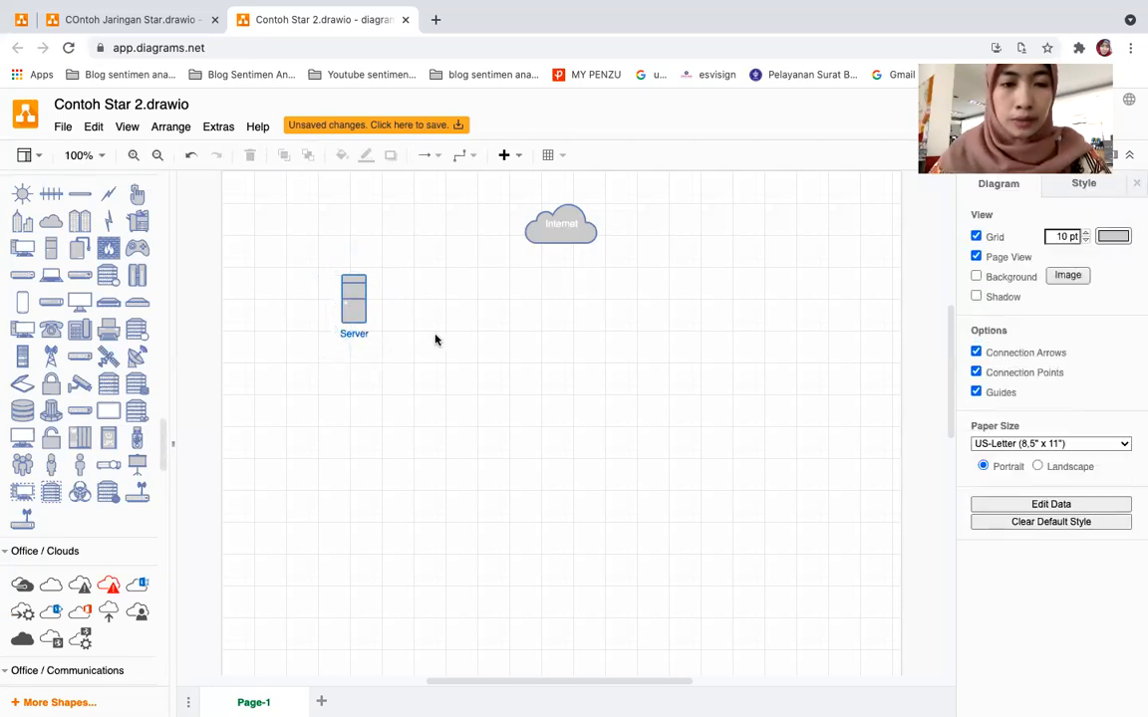
Step: Place the blue Firewall shape from Office Concepts to the right of the Server, and move the Internet cloud slightly up and left
mouse_move(113, 322)
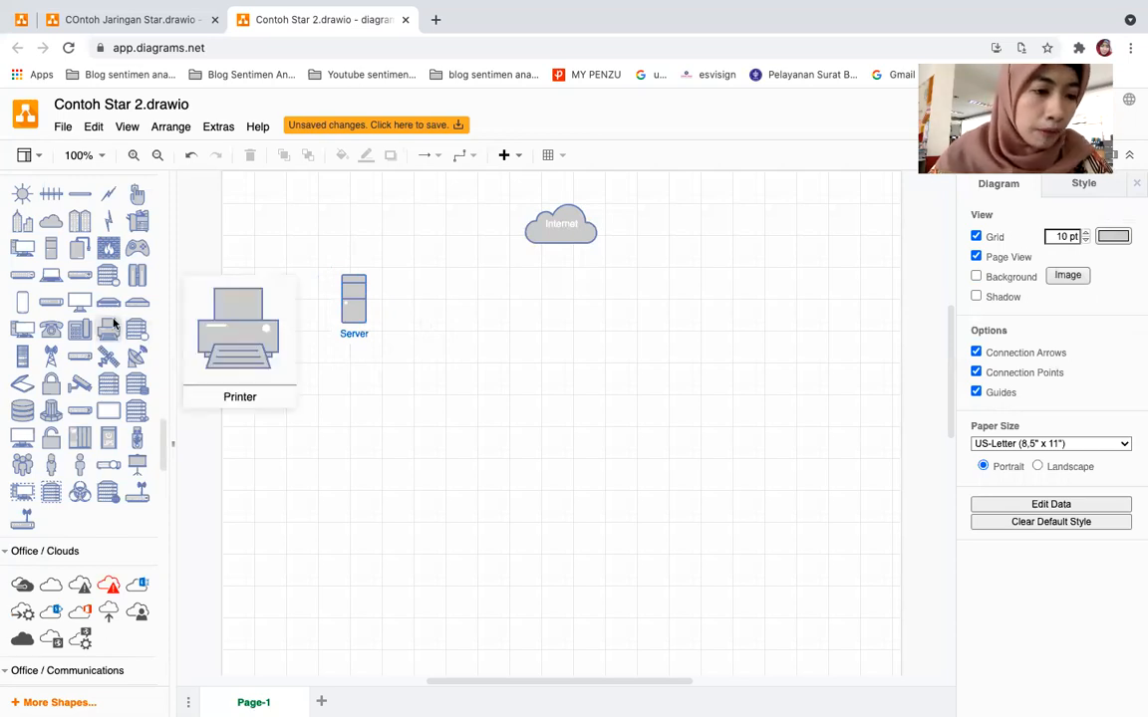
scroll(103, 396, down, 3)
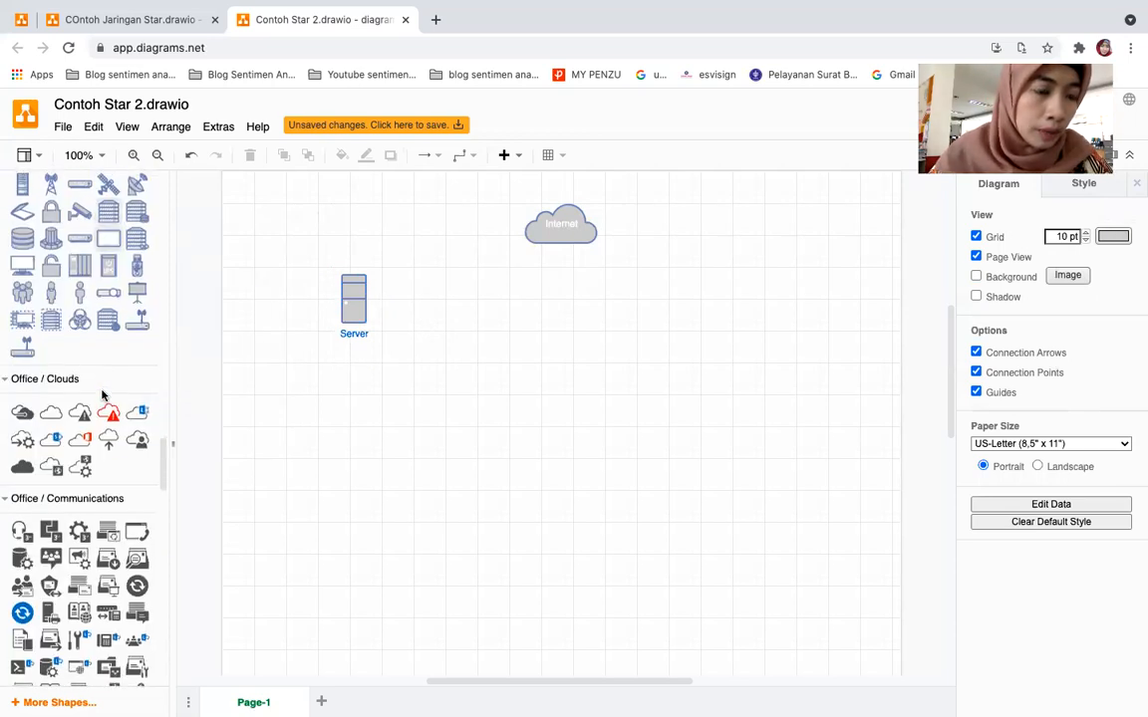
scroll(102, 396, up, 3)
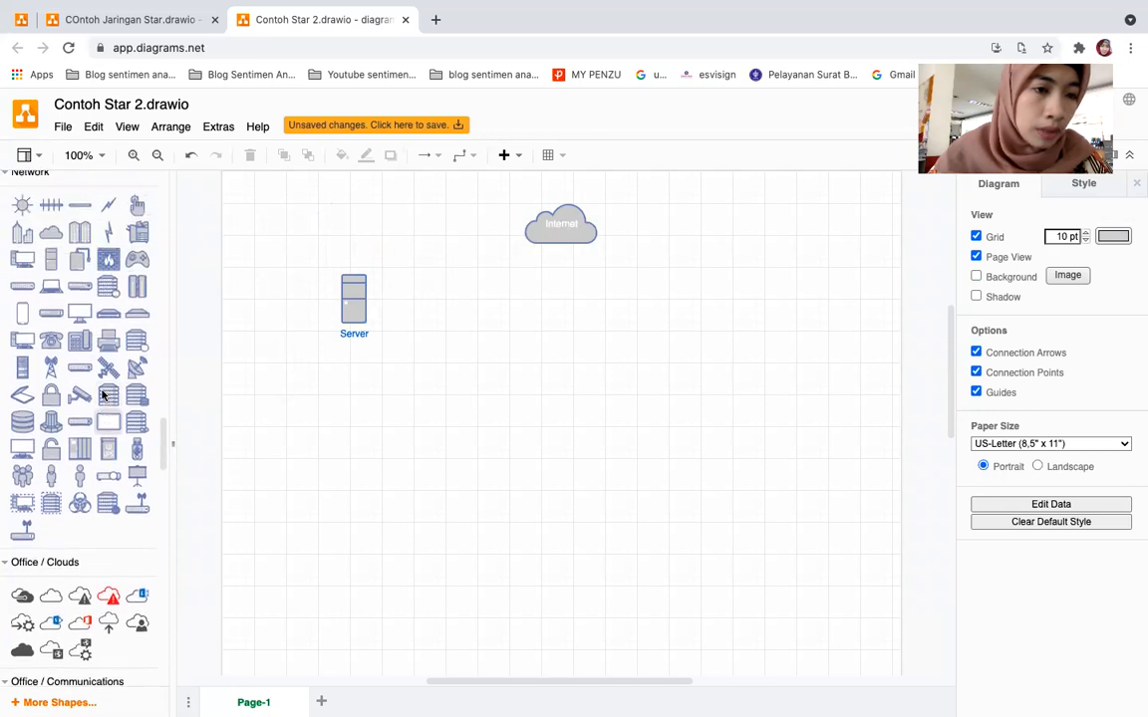
scroll(102, 397, down, 10)
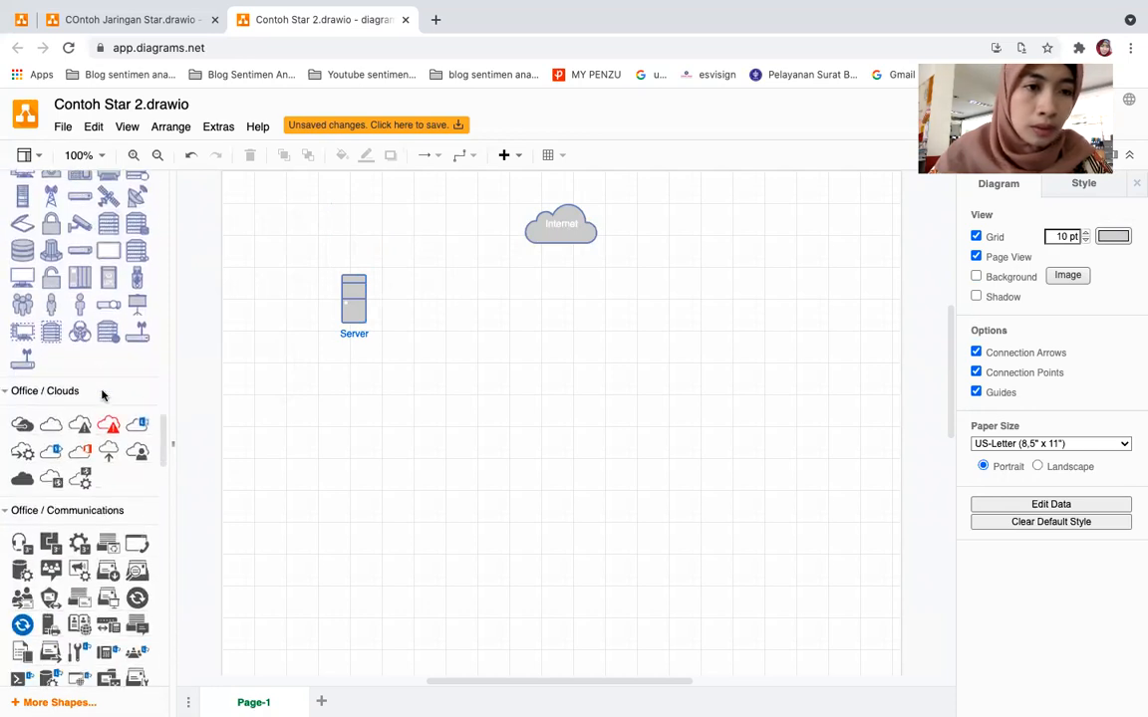
scroll(102, 397, down, 3)
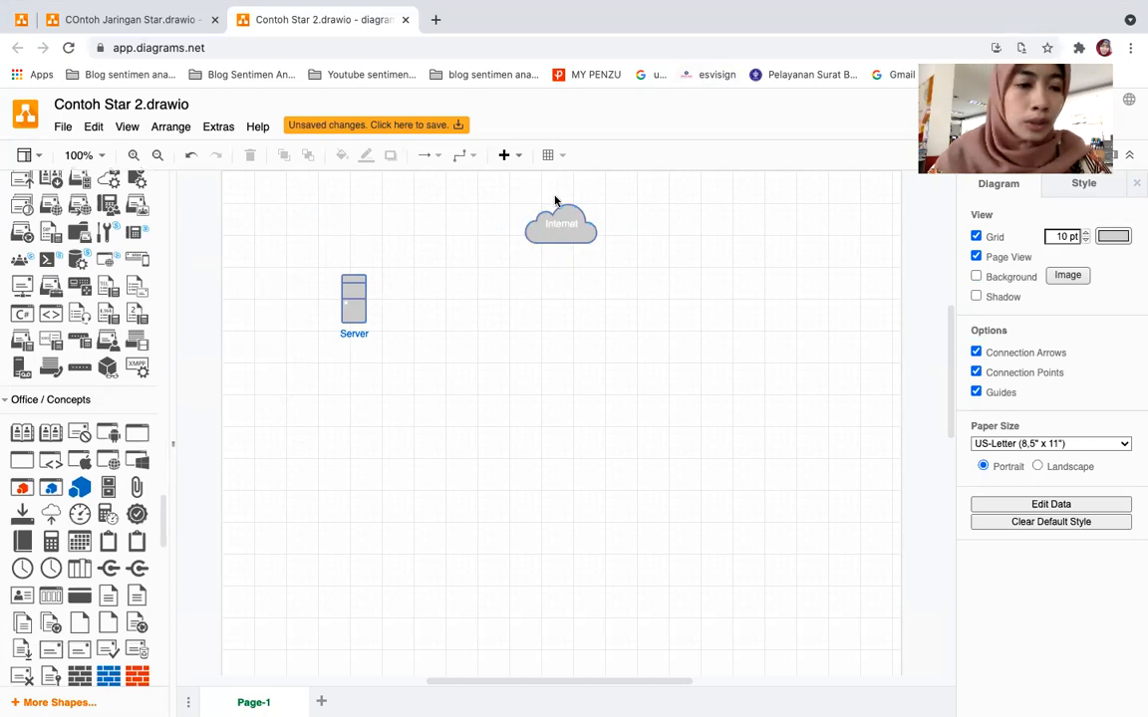
scroll(81, 486, down, 8)
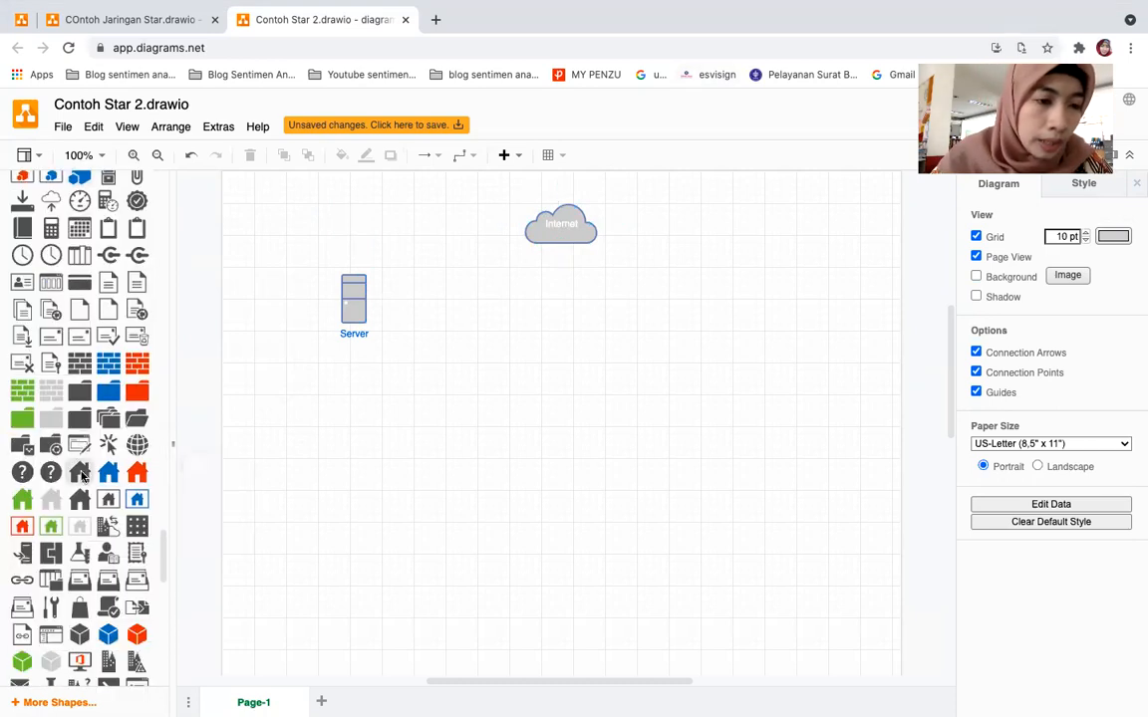
mouse_move(142, 365)
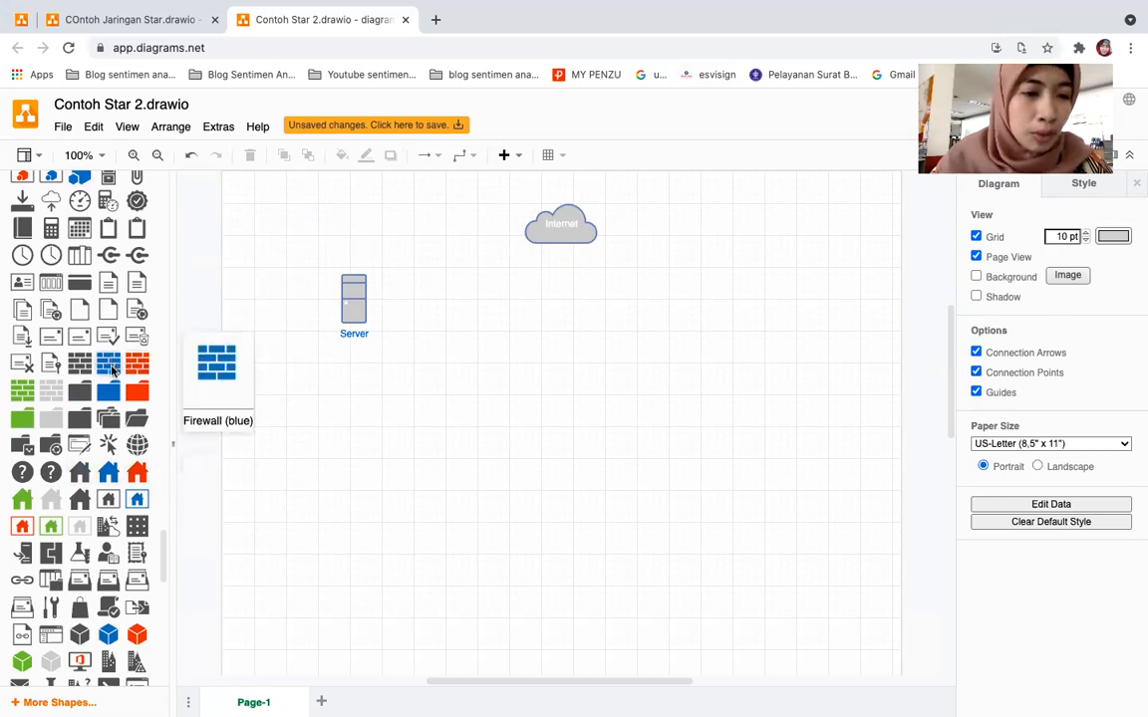
click(112, 367)
drag(566, 423, 502, 292)
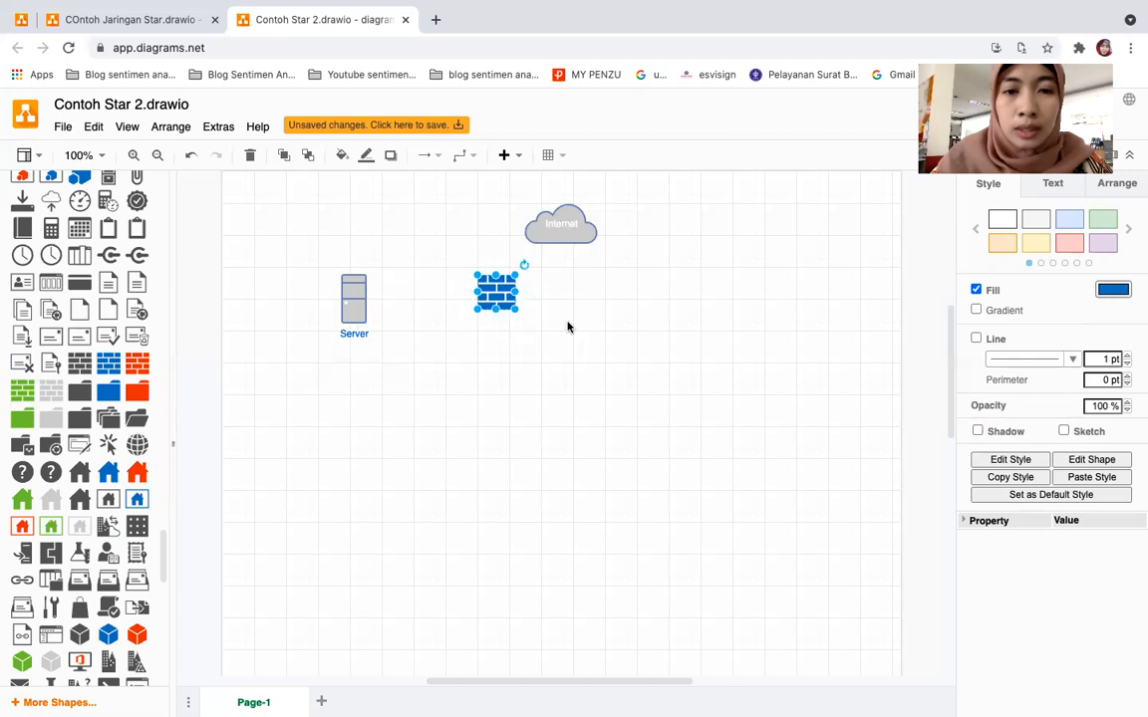
click(568, 326)
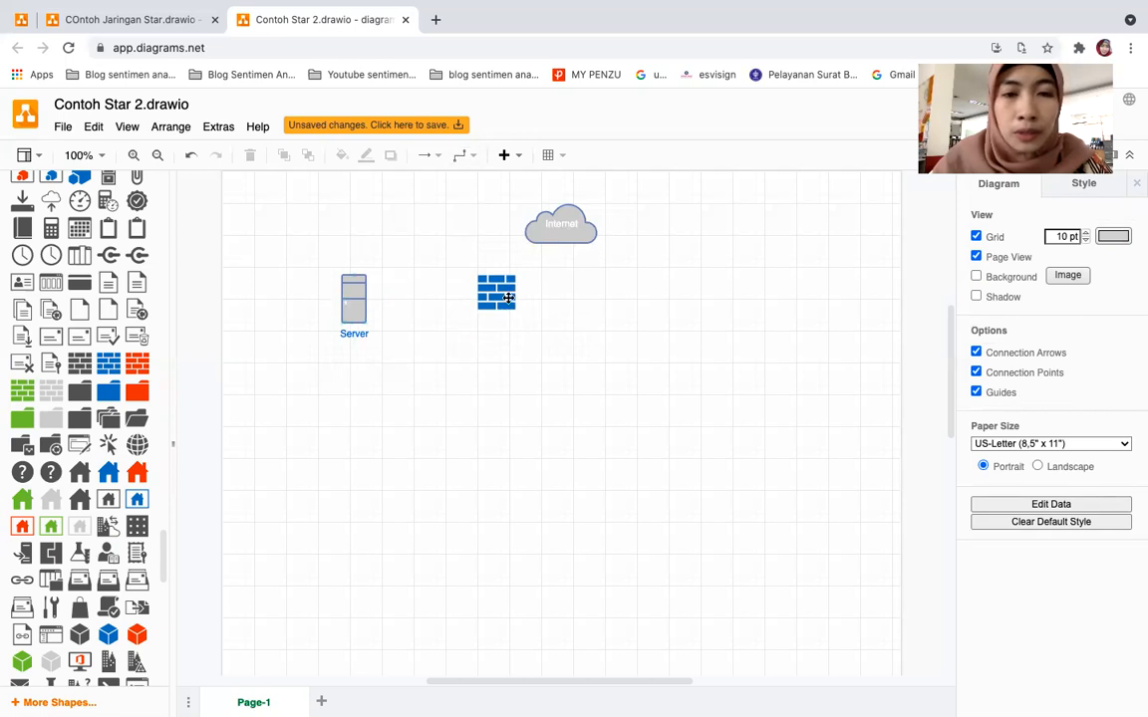
drag(559, 220, 550, 188)
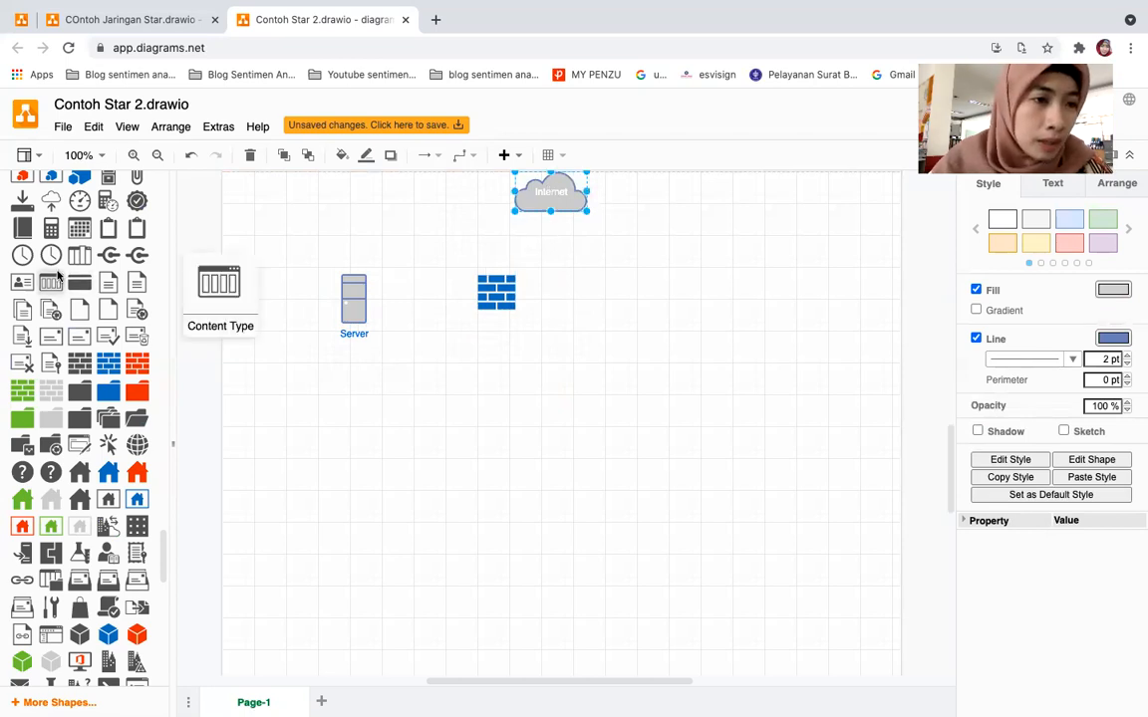
Step: Look back through the Office Concepts, Communications and Clouds shapes, and examine the device shapes in the Network category
scroll(56, 277, up, 1)
scroll(57, 277, up, 5)
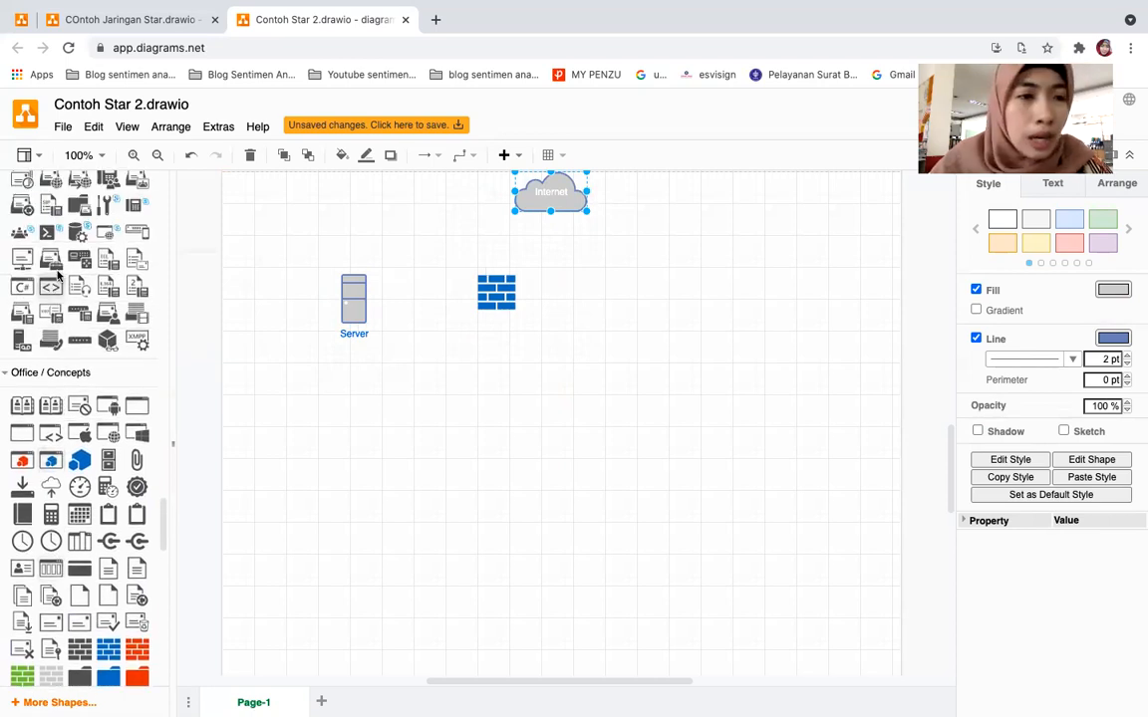
scroll(56, 277, up, 3)
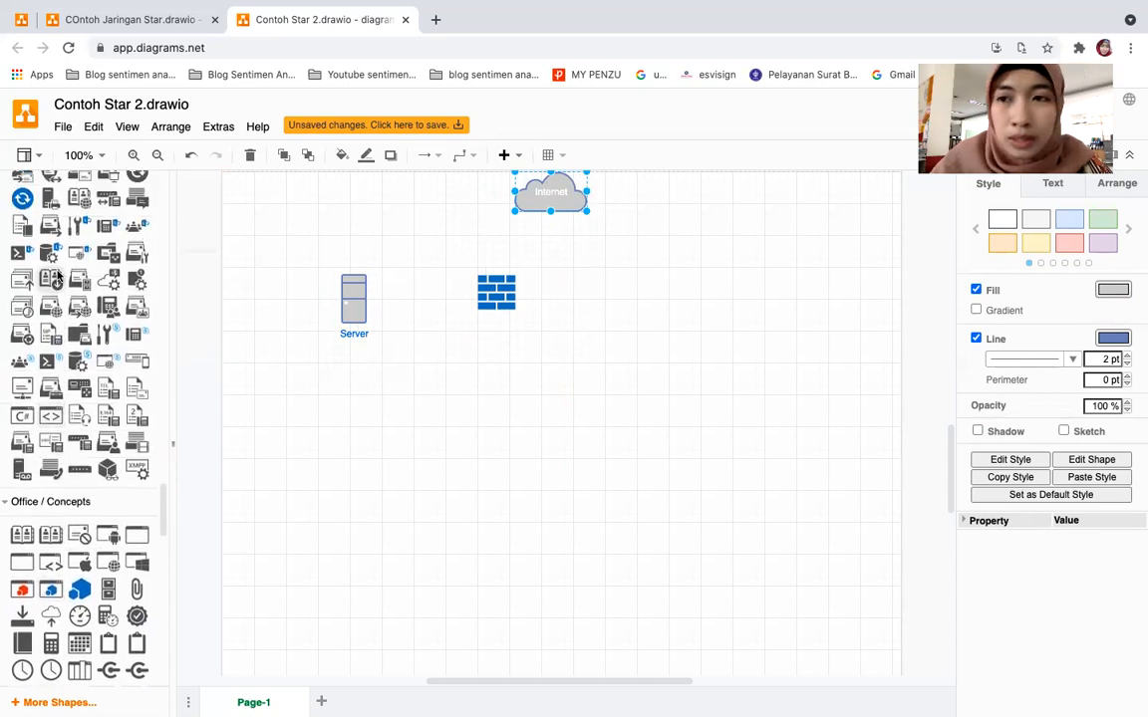
scroll(57, 277, up, 2)
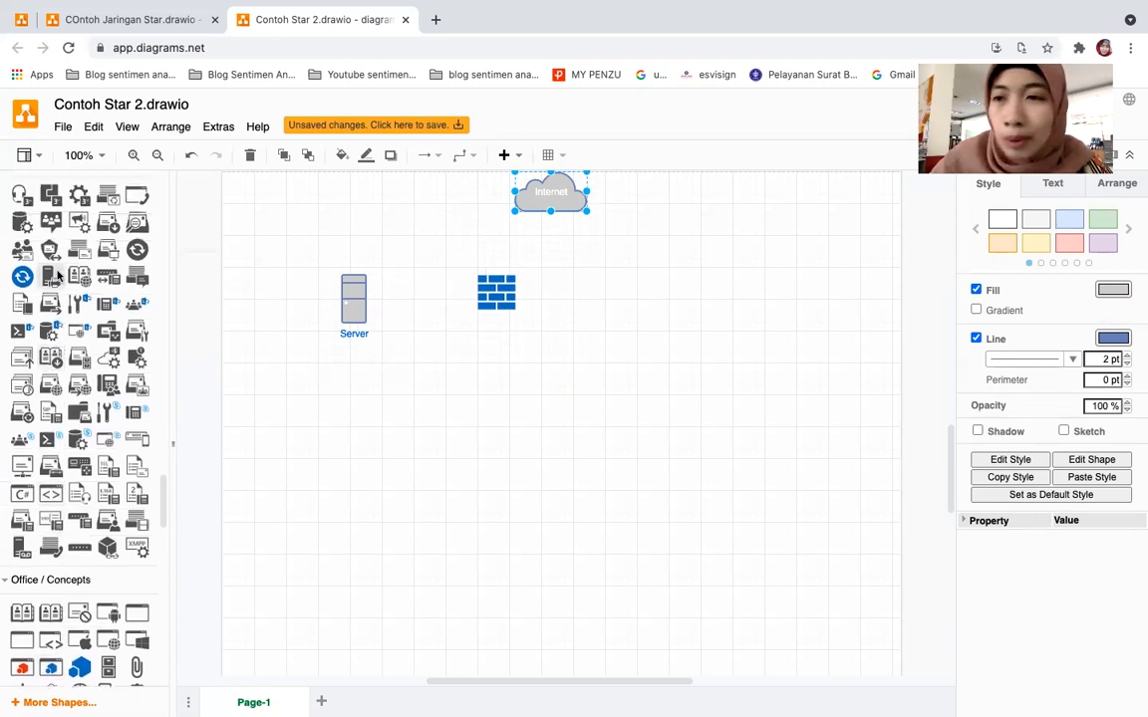
scroll(56, 277, down, 4)
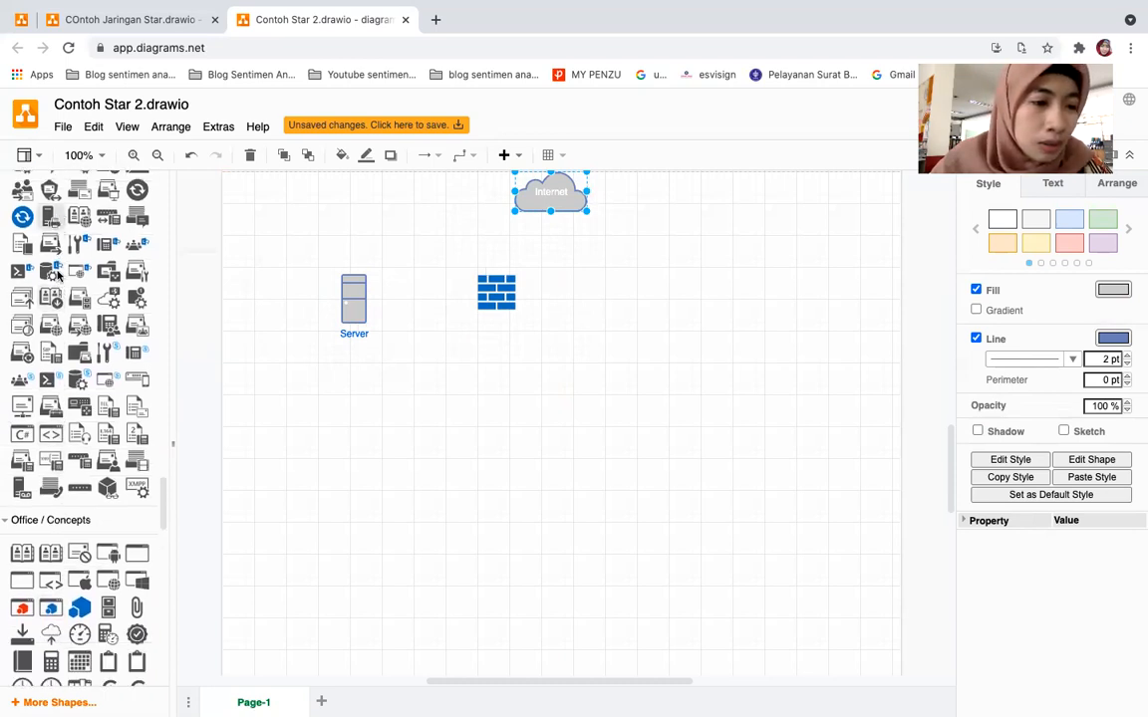
scroll(57, 275, up, 3)
scroll(56, 275, up, 10)
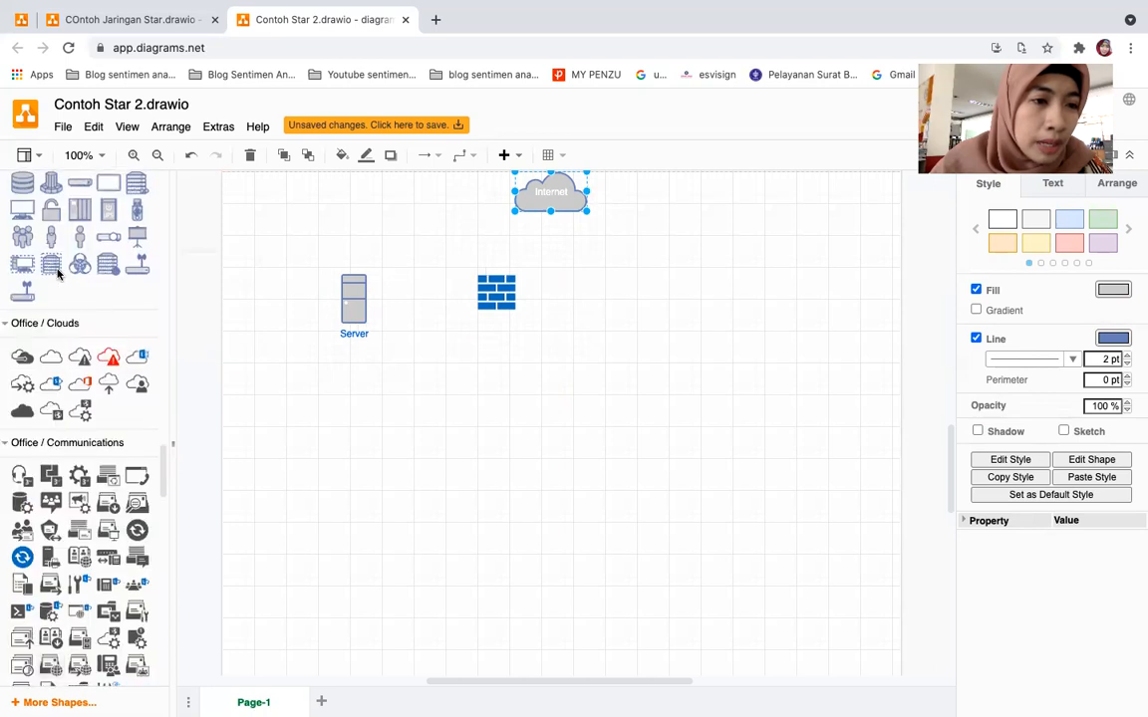
scroll(40, 284, up, 3)
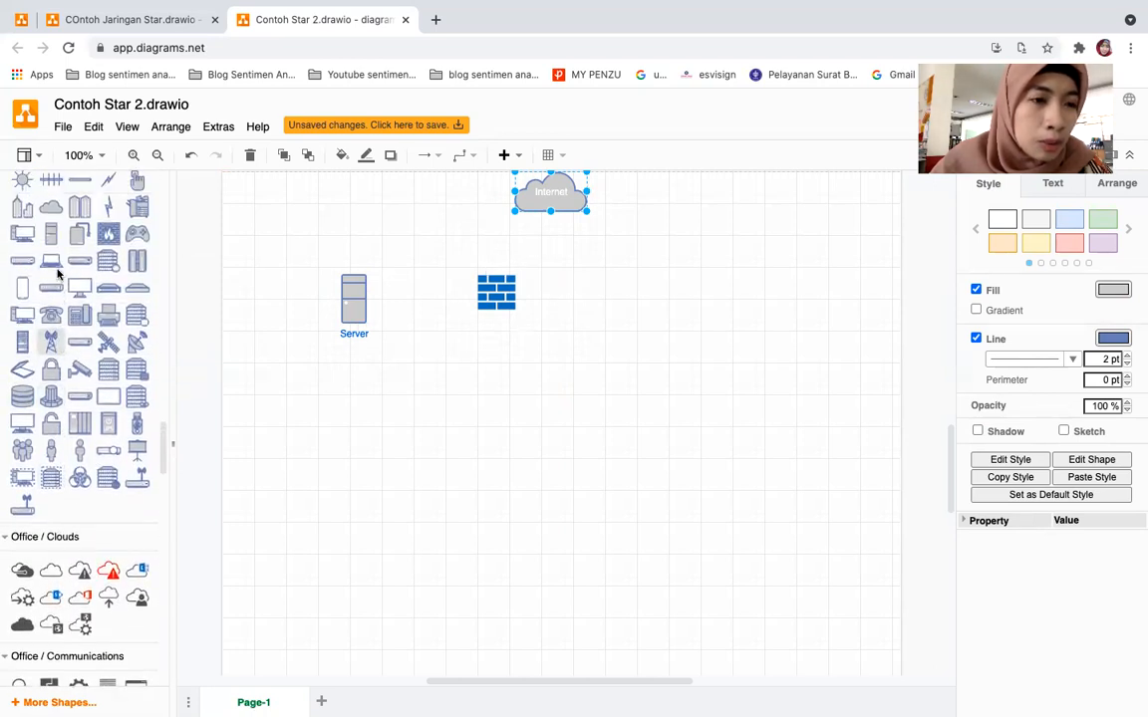
mouse_move(20, 308)
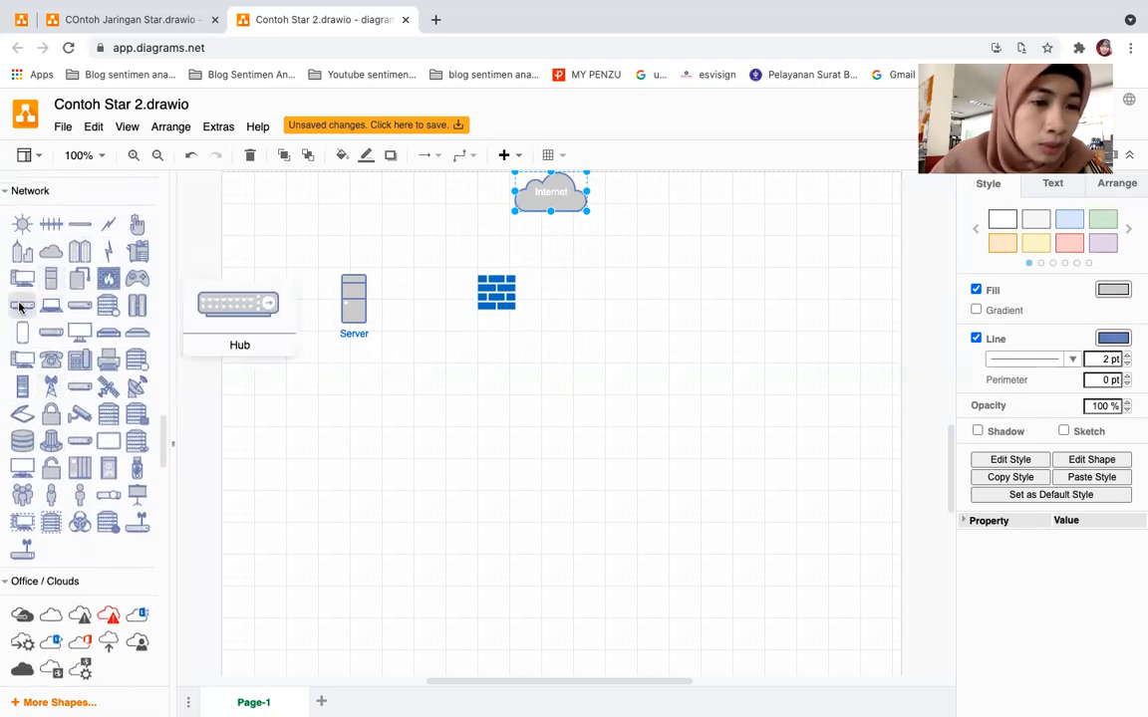
mouse_move(50, 341)
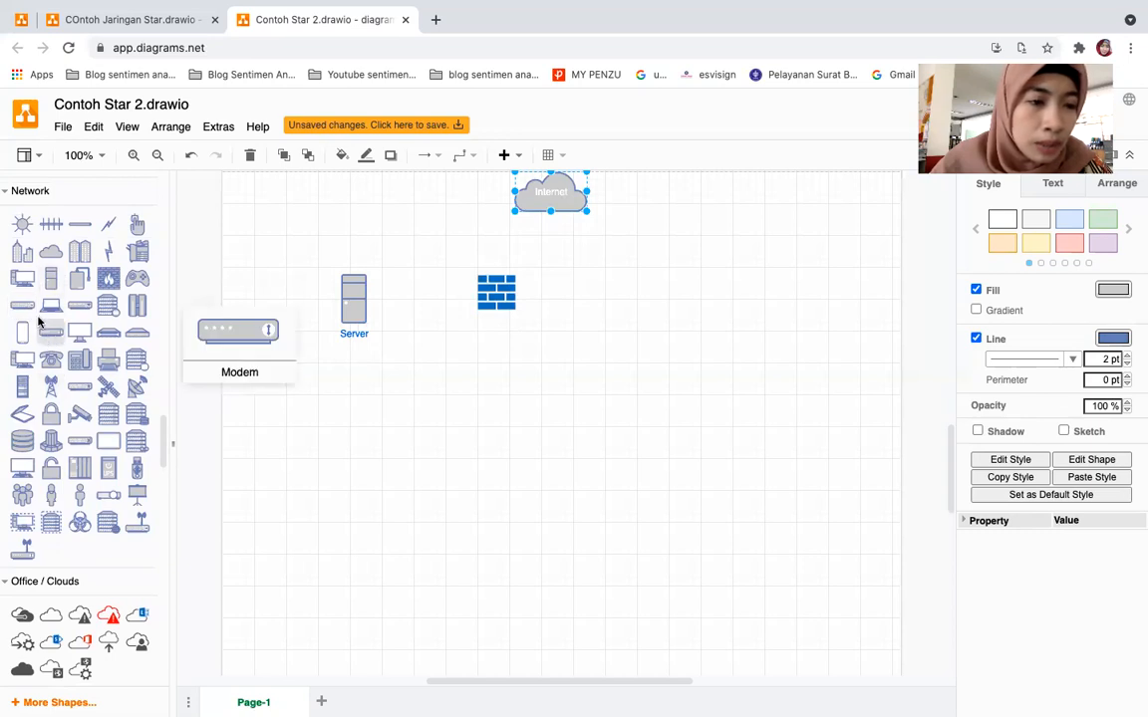
mouse_move(136, 252)
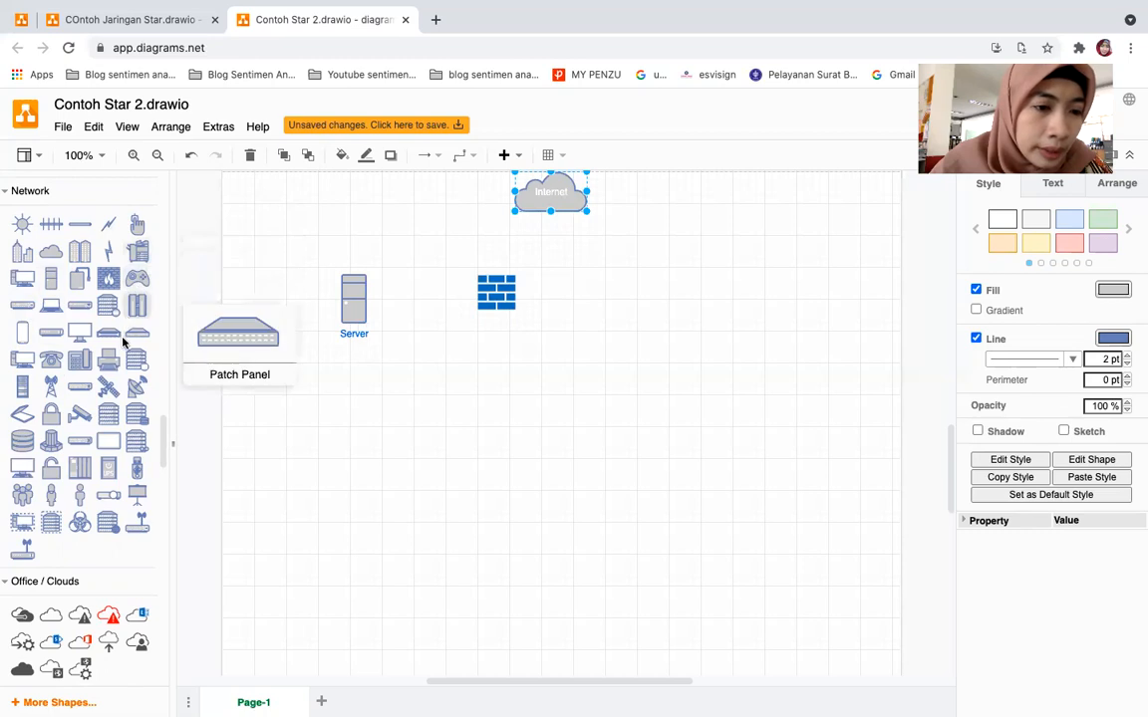
Step: Add the Network Firewall shape with the flame symbol to the diagram and delete the blue Office firewall
click(110, 279)
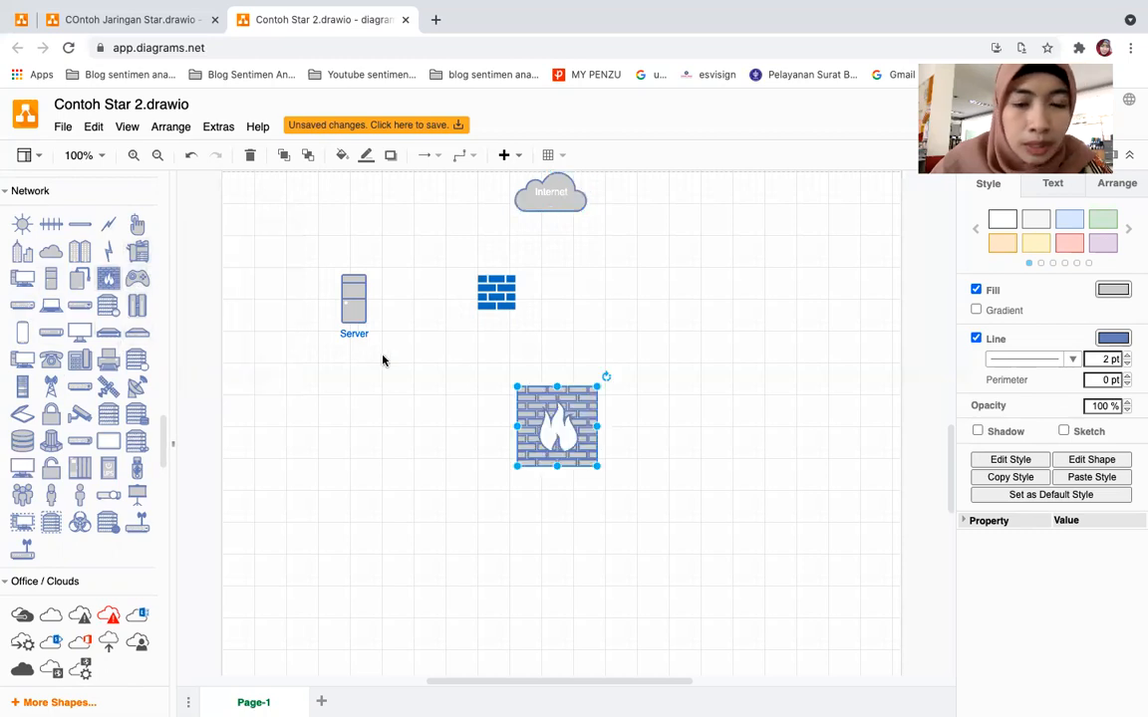
click(513, 288)
key(Delete)
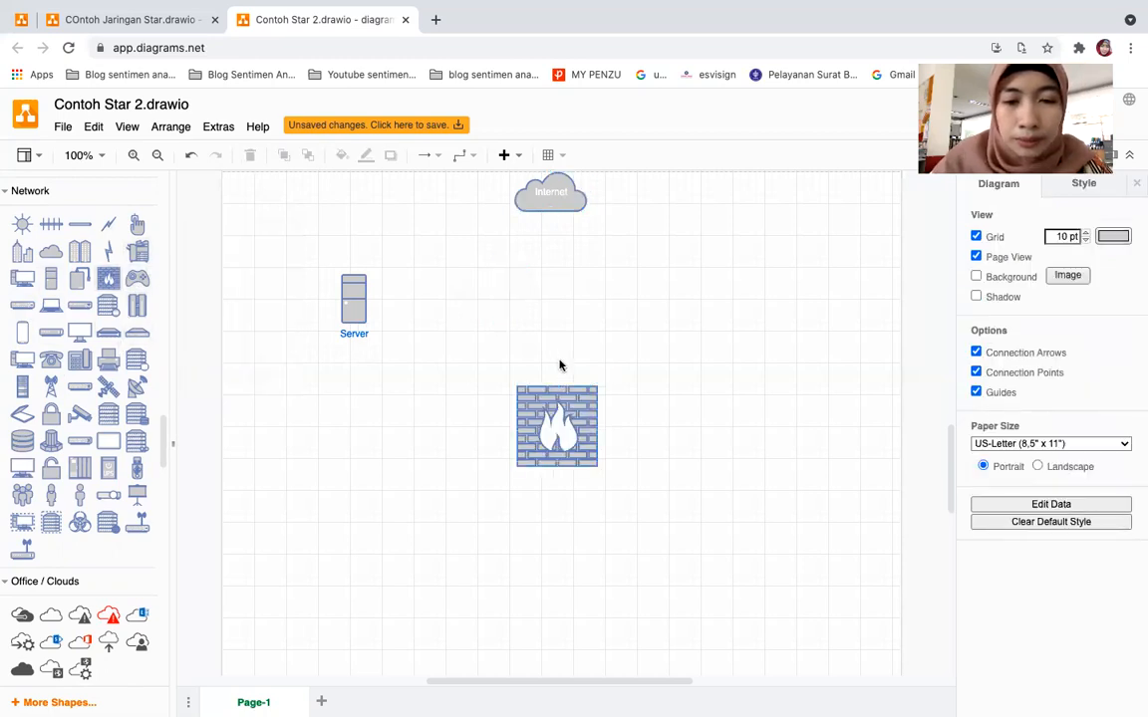
Step: Shrink the flame Firewall shape and position it to the right of the Server, slightly higher and below the Internet cloud
drag(576, 405, 480, 295)
click(473, 282)
click(454, 300)
click(459, 267)
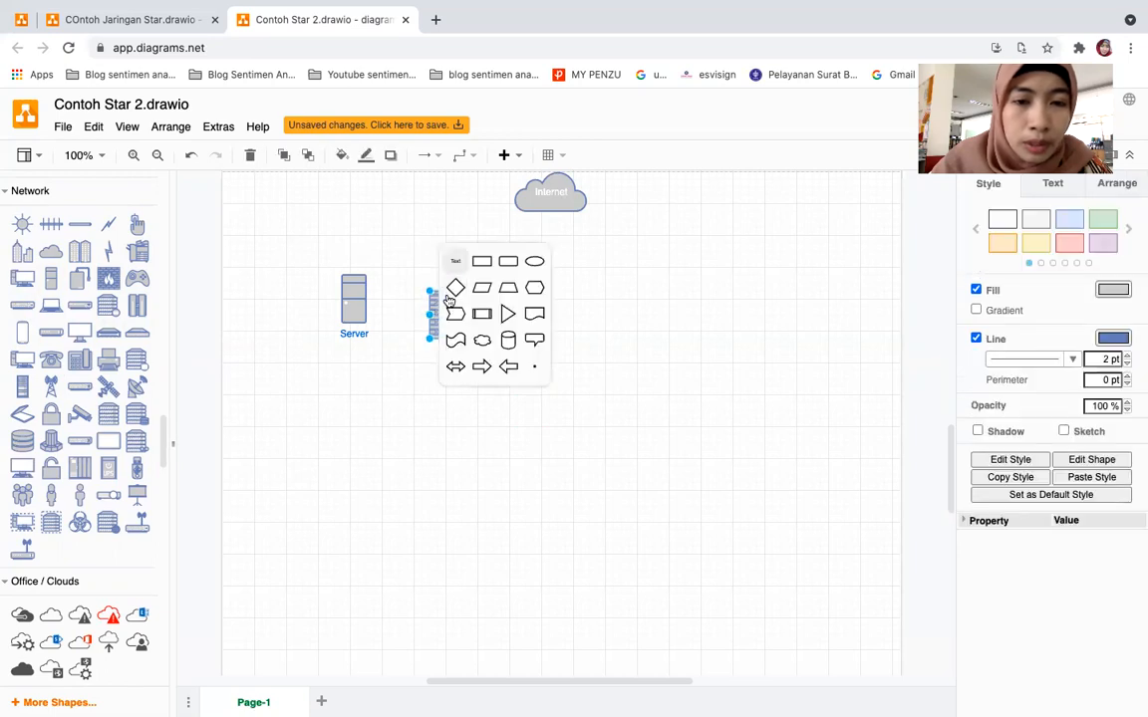
click(419, 302)
drag(438, 309, 449, 265)
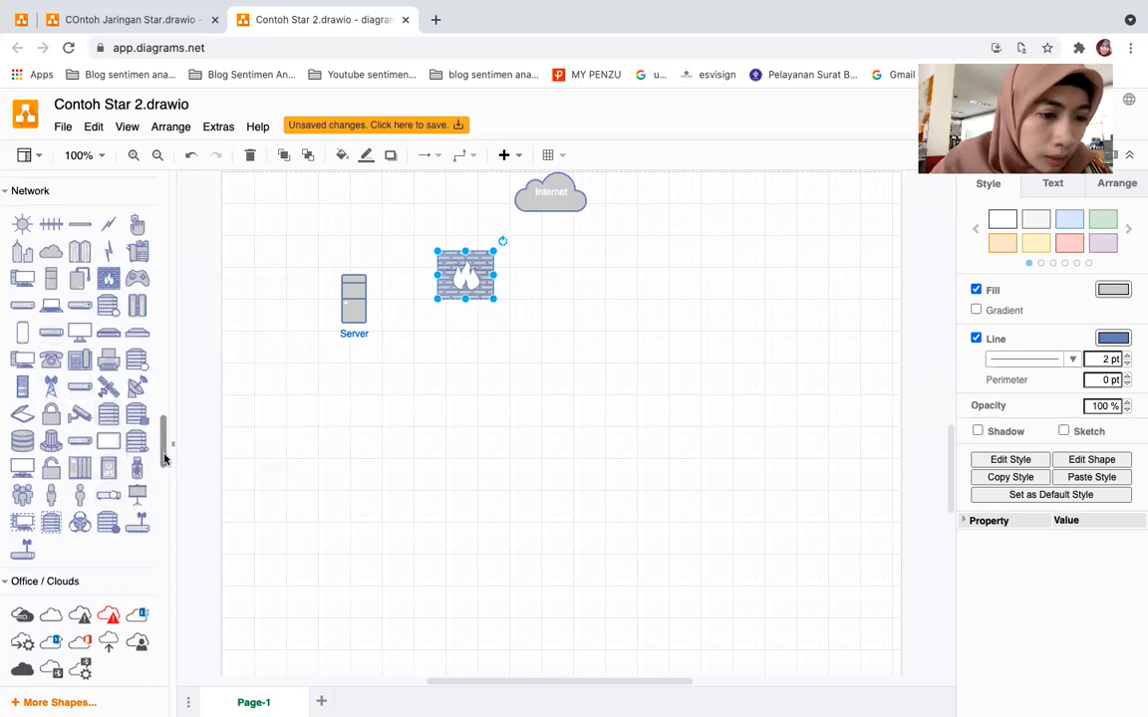
Step: Place the Network Hub shape below and to the right of the Firewall
drag(162, 460, 163, 460)
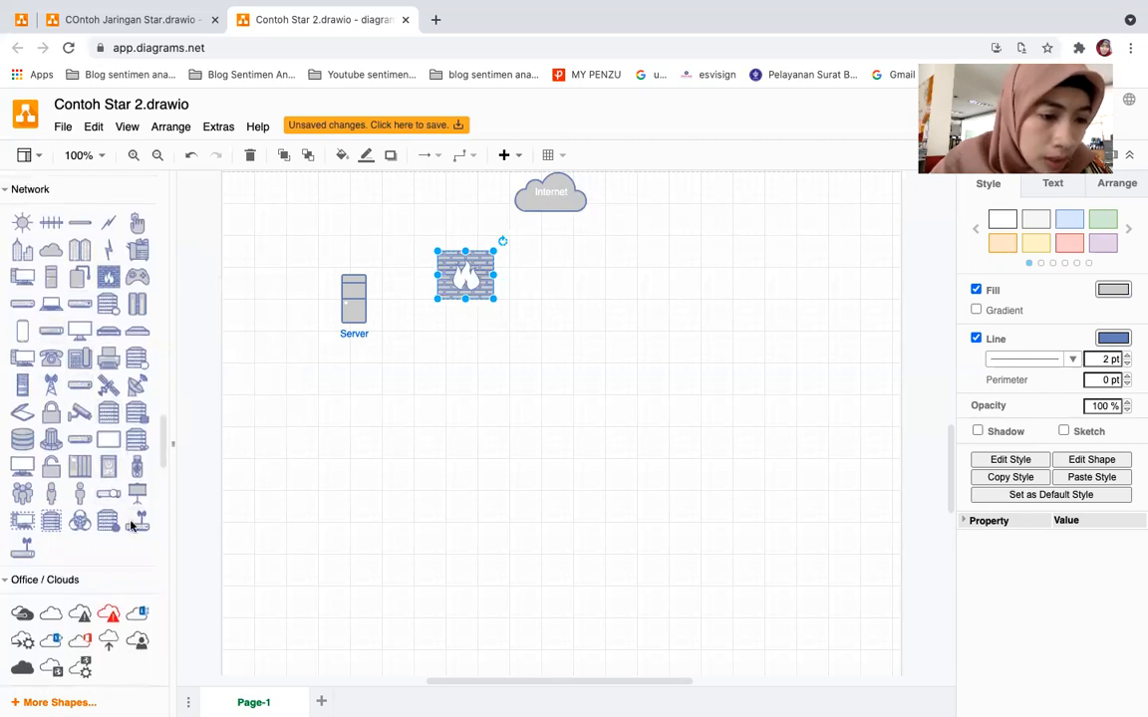
click(25, 306)
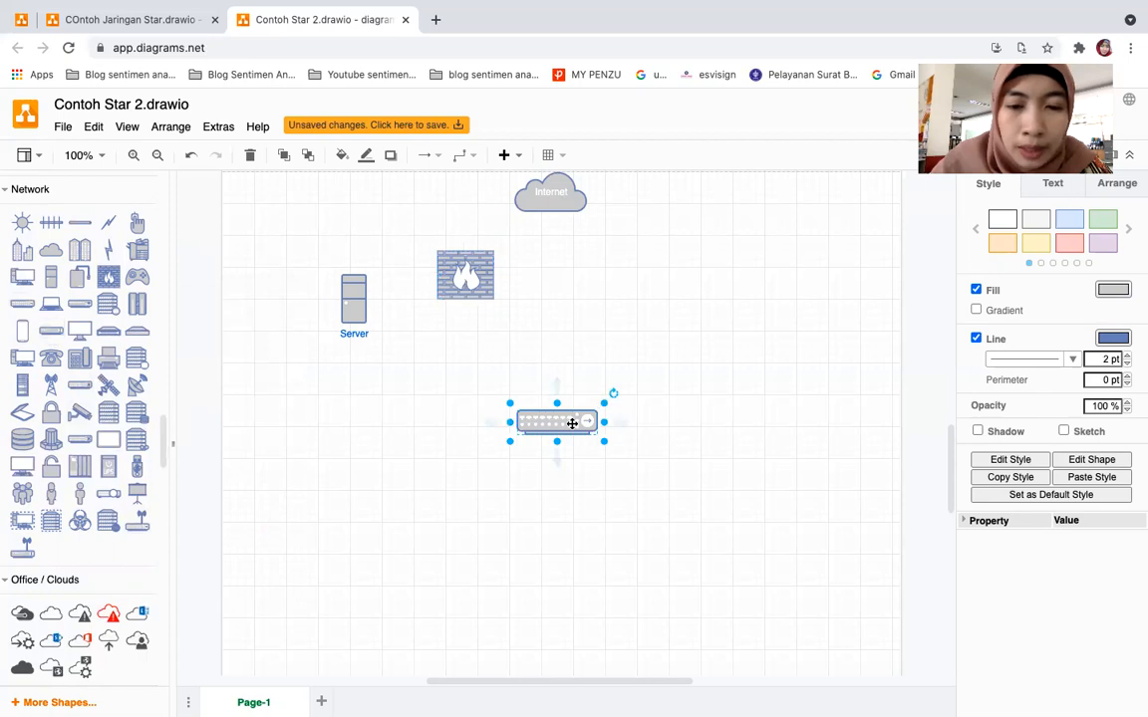
drag(571, 427, 548, 379)
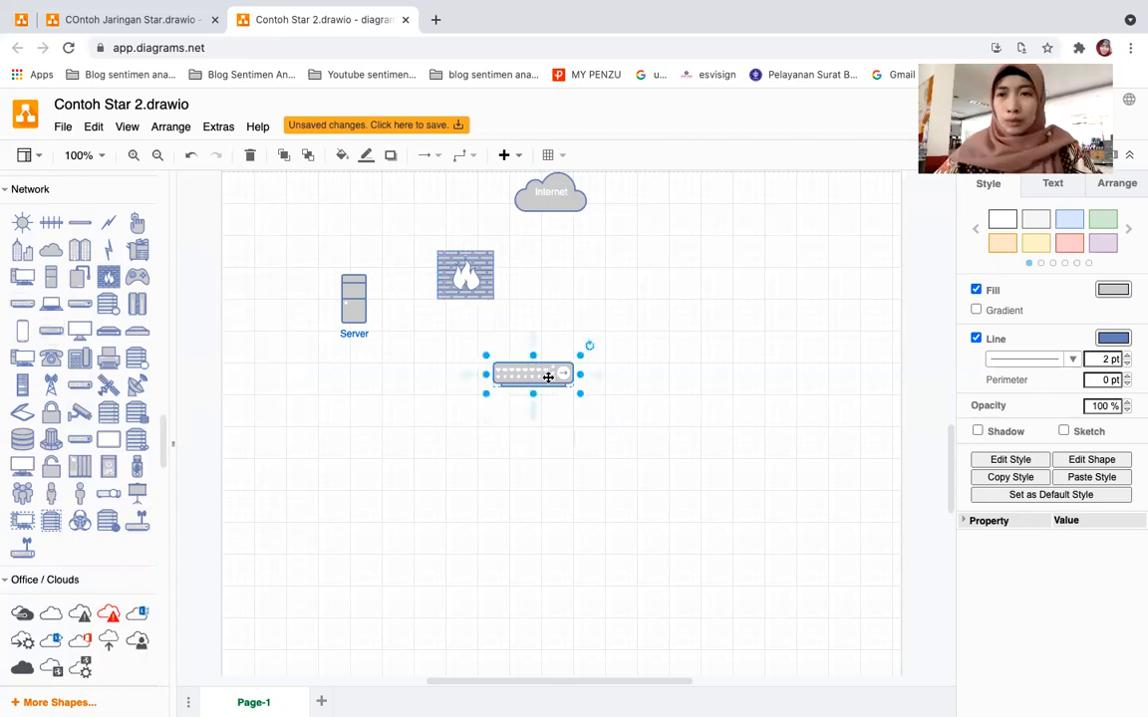